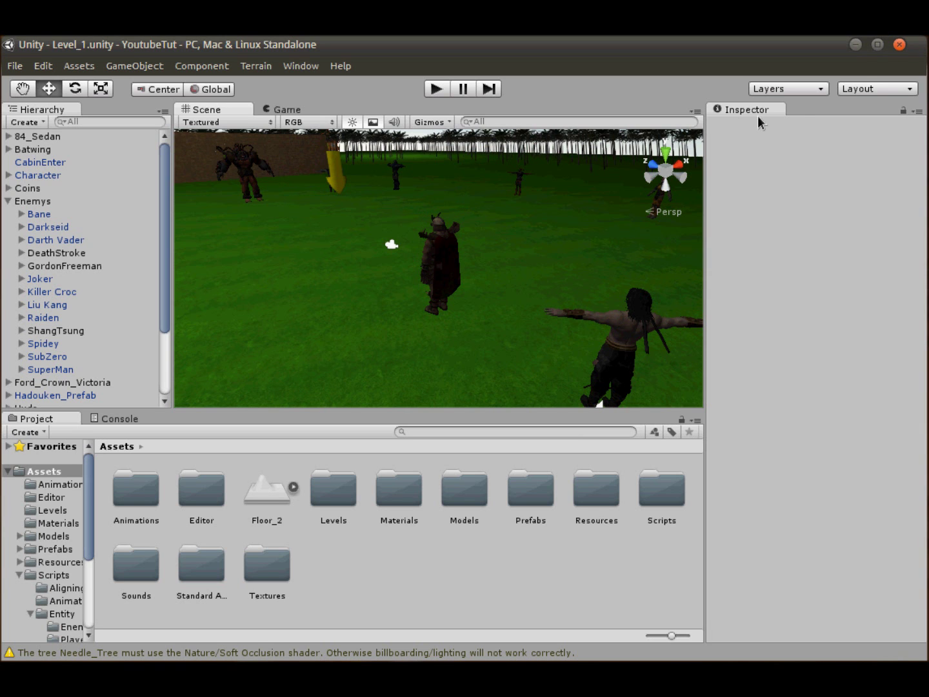
Step: Switch the editor to the Tall layout
click(868, 86)
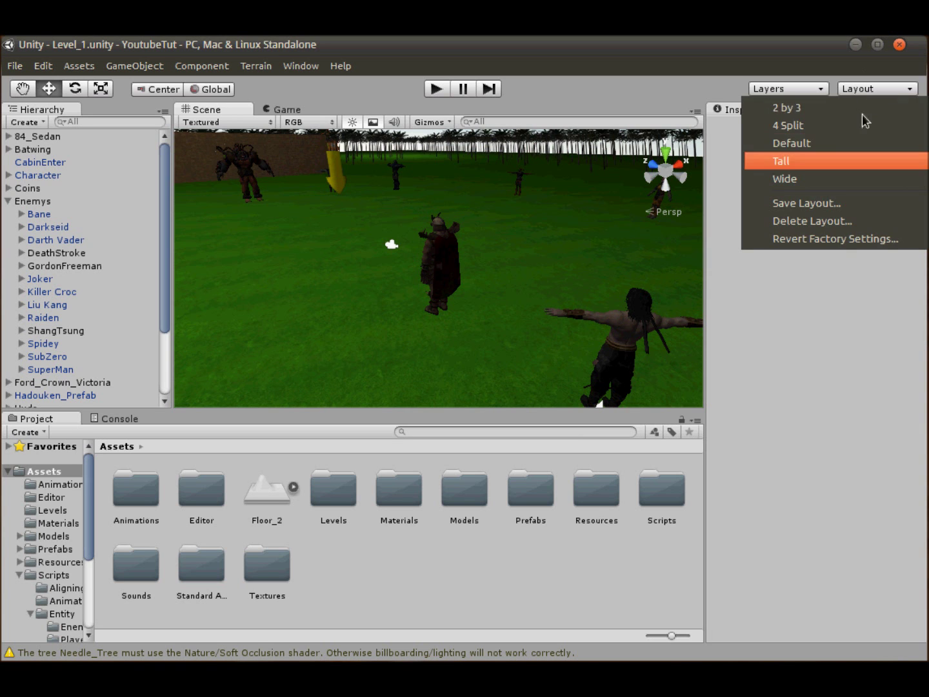
click(806, 168)
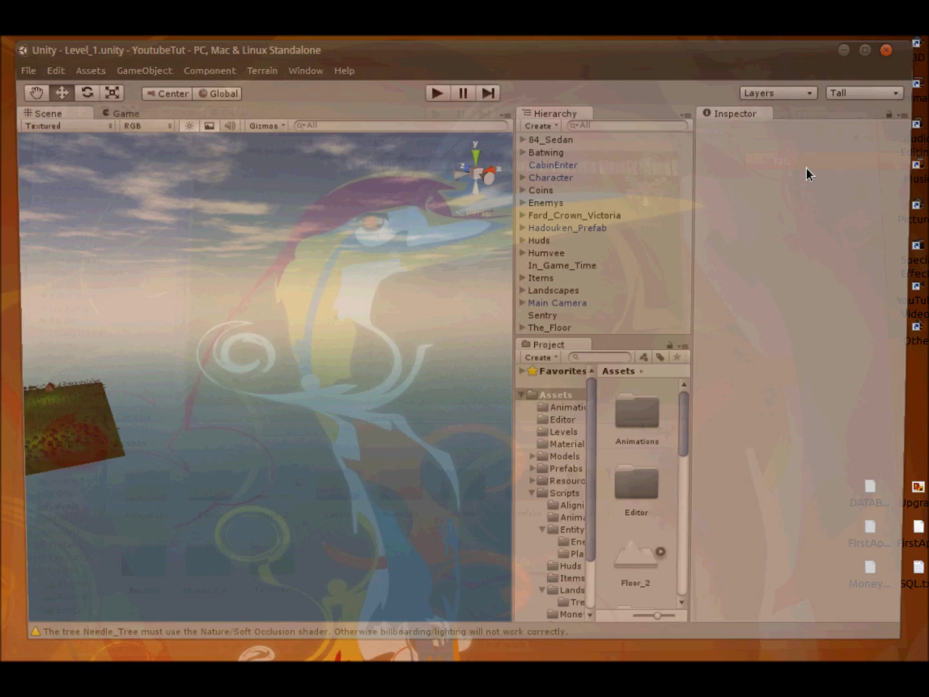
middle_drag(341, 335, 406, 333)
middle_drag(274, 405, 303, 395)
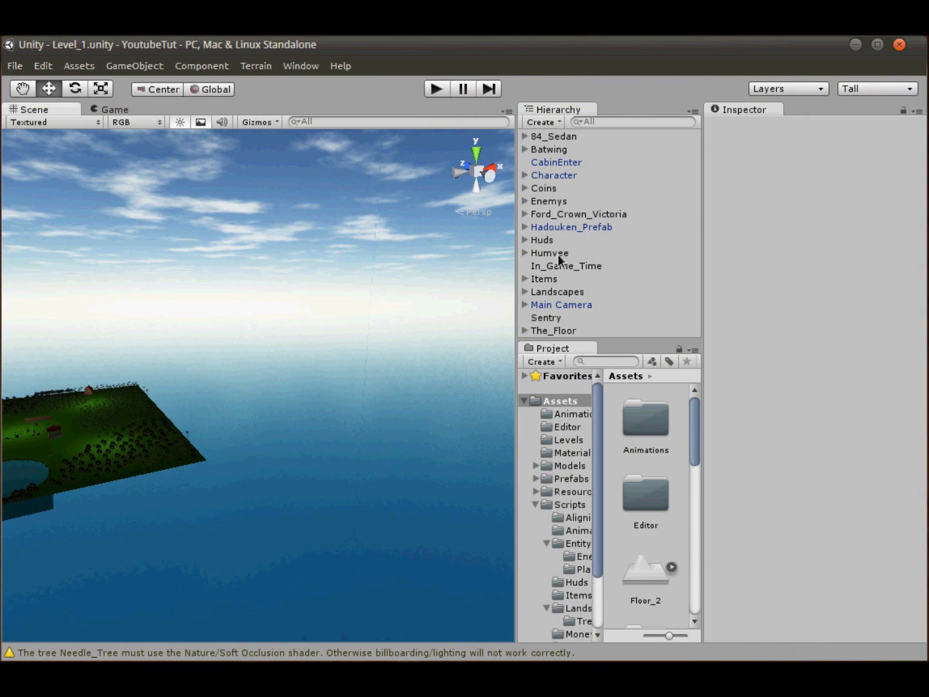
double_click(562, 175)
click(273, 167)
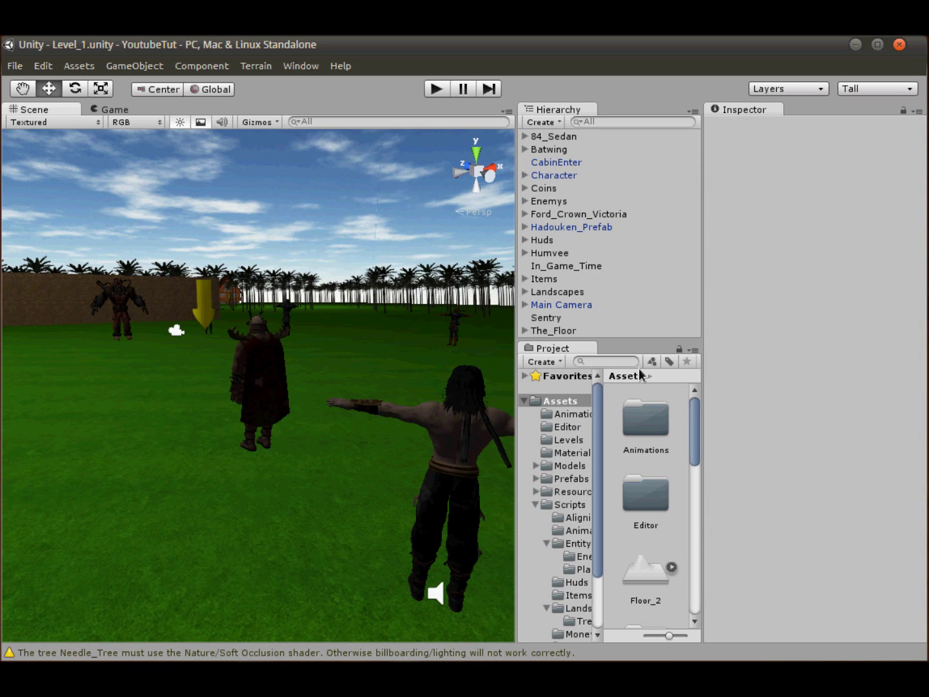
Step: Set the Project panel to One Column Layout and widen the Scene view and heighten the Hierarchy
click(694, 350)
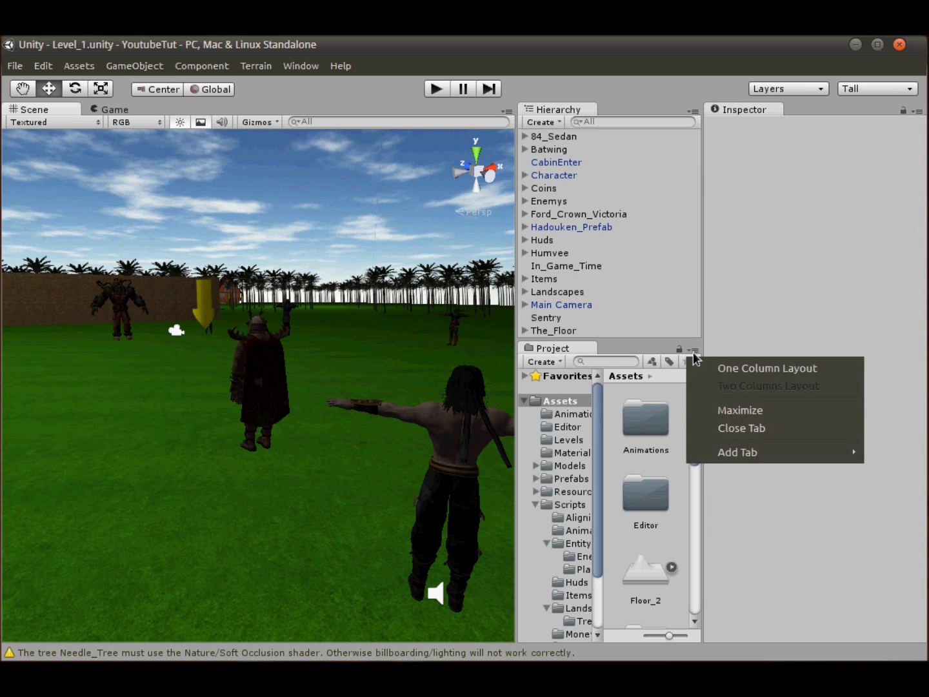
click(763, 368)
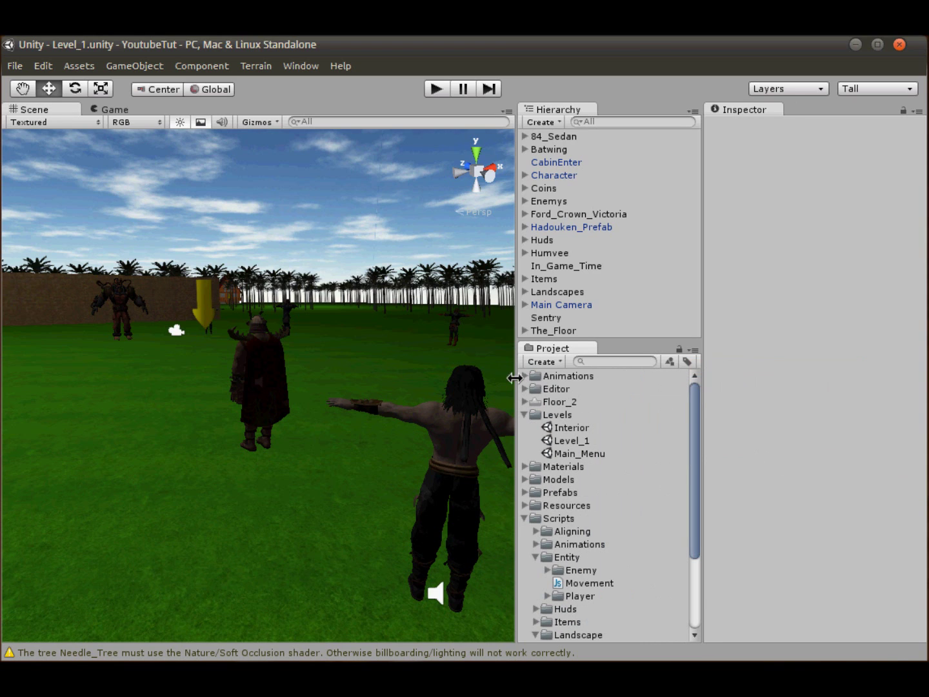
drag(515, 378, 526, 375)
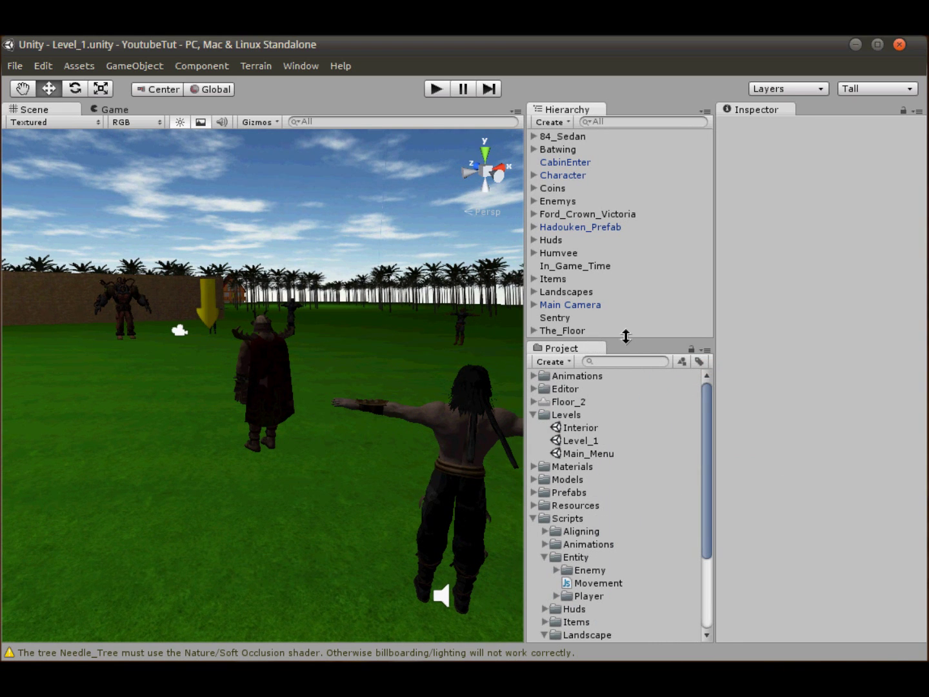
drag(625, 337, 631, 413)
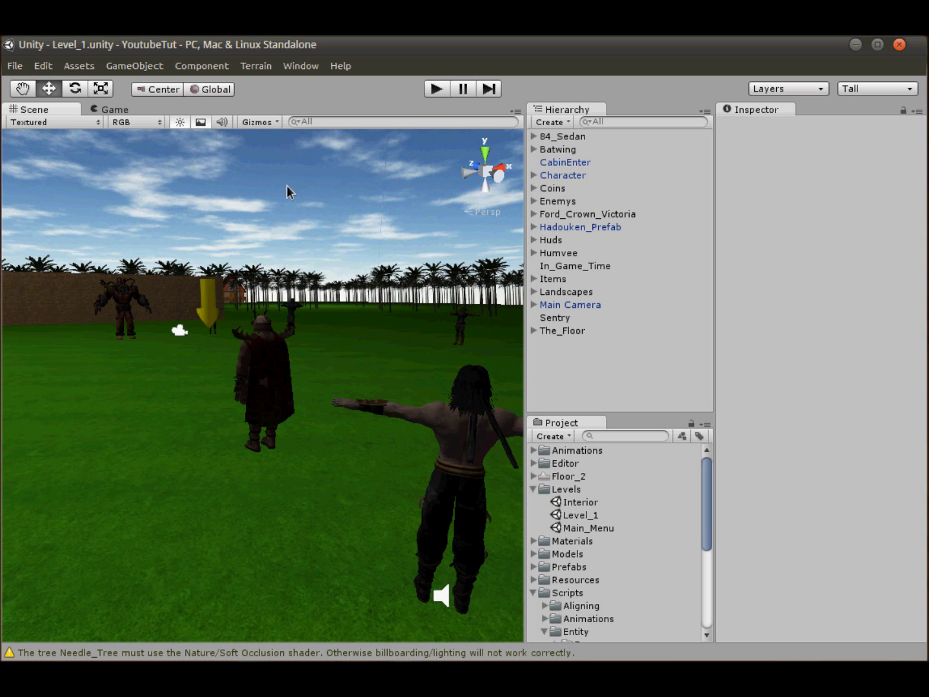
alt+drag(289, 191, 222, 317)
alt+drag(325, 364, 298, 361)
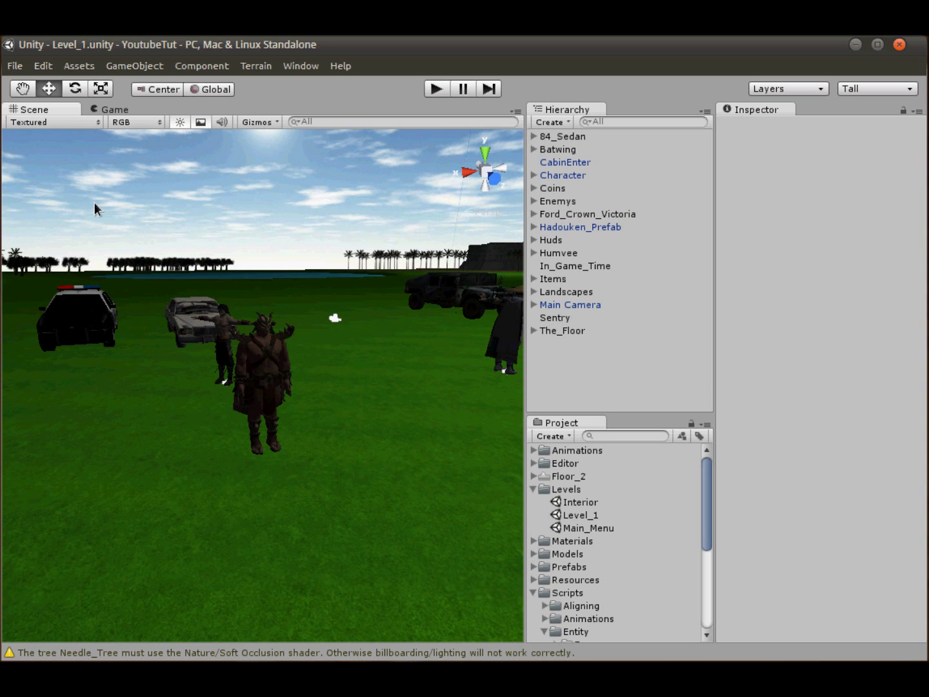
Step: Save the current window arrangement as a layout named My Layout
click(868, 88)
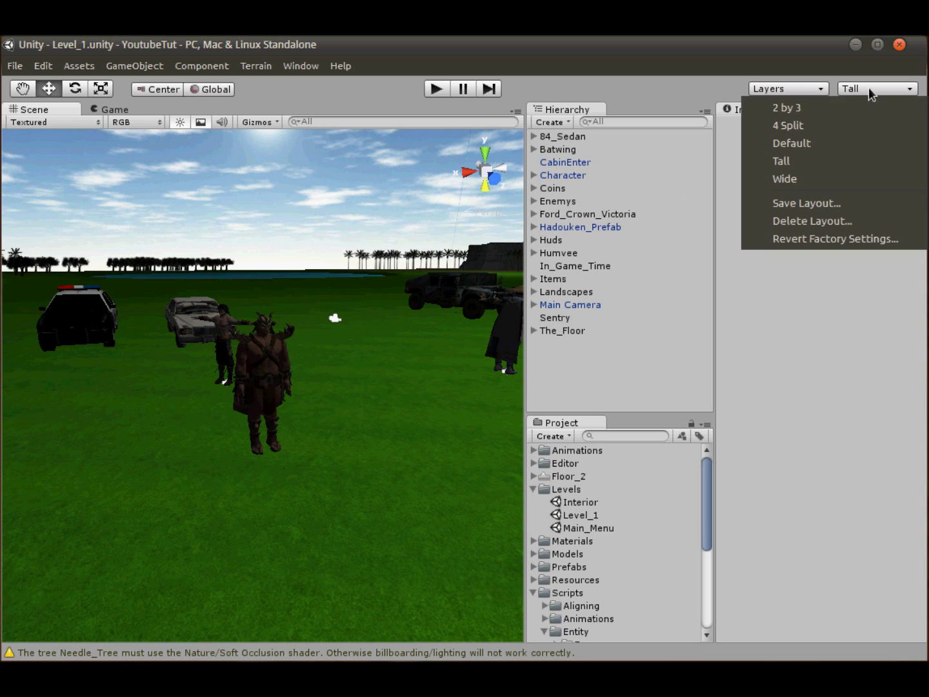
click(838, 205)
text(My Layout)
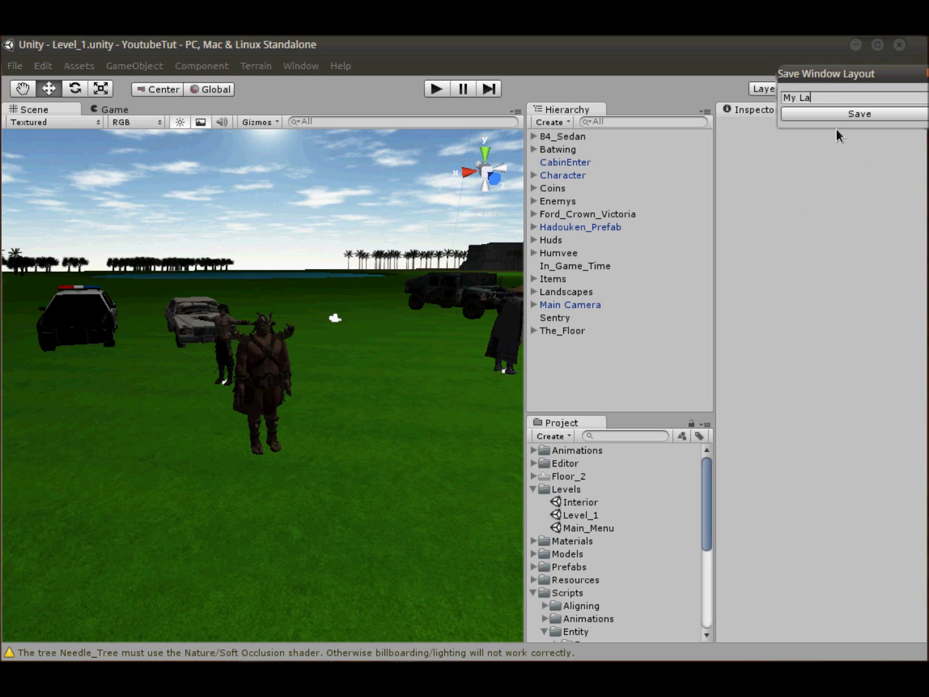
click(856, 113)
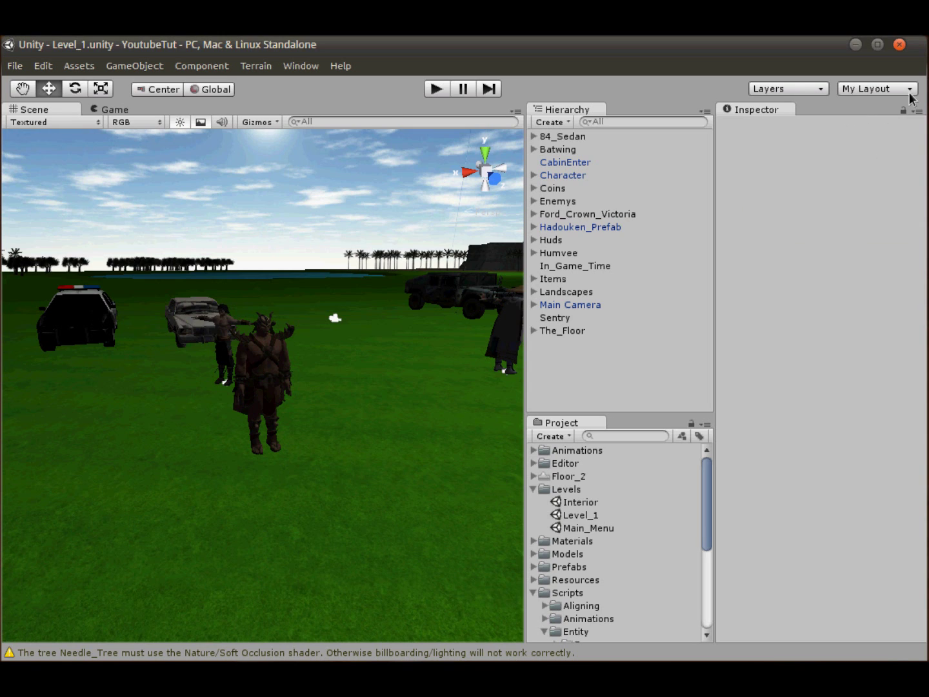
Step: Try the Default layout, then switch back to My Layout
click(868, 90)
click(833, 143)
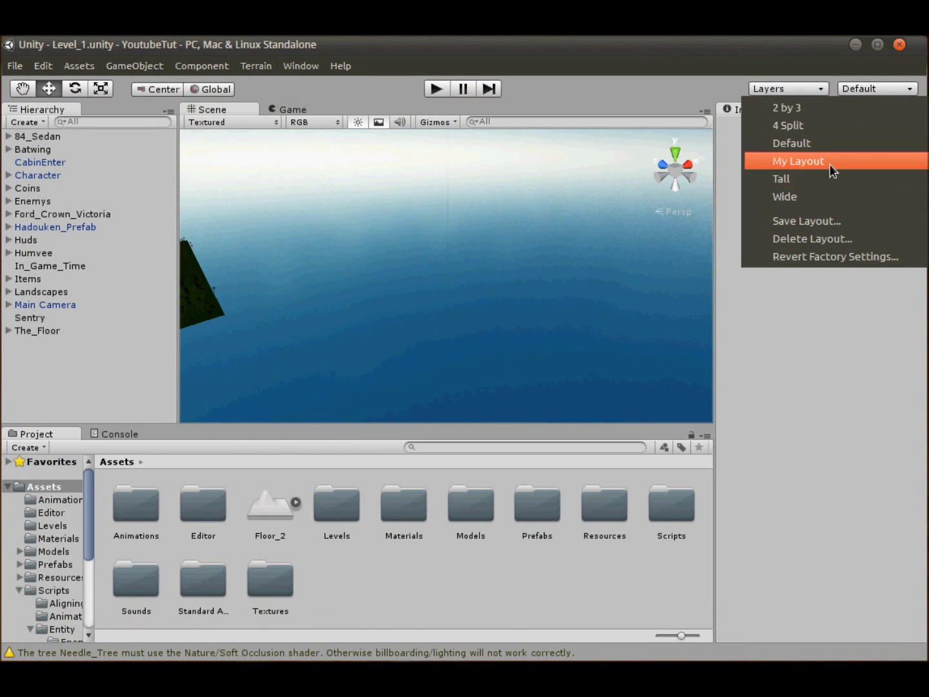
click(831, 163)
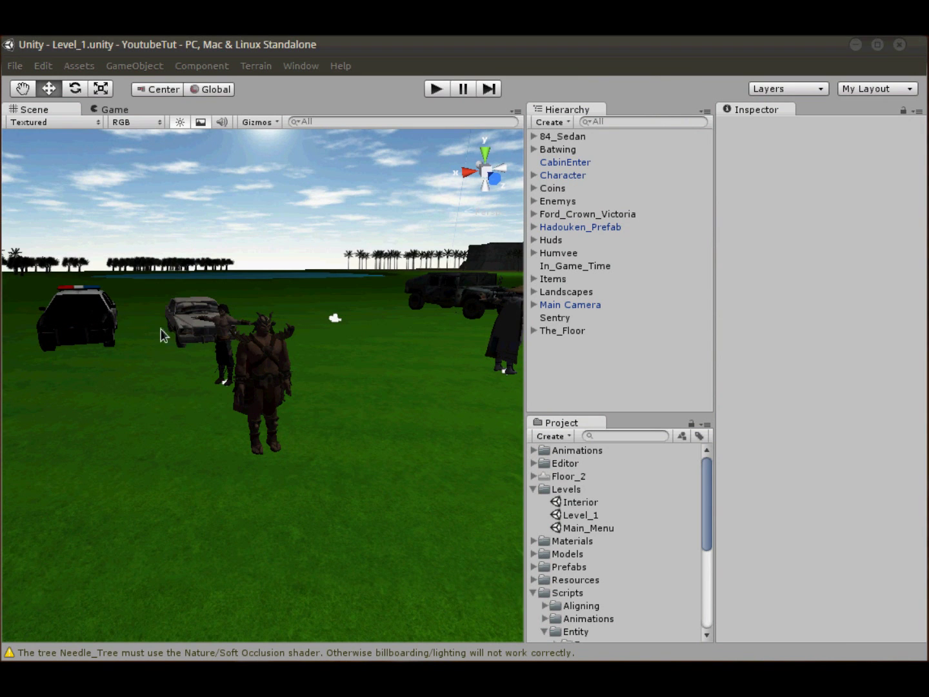
click(202, 206)
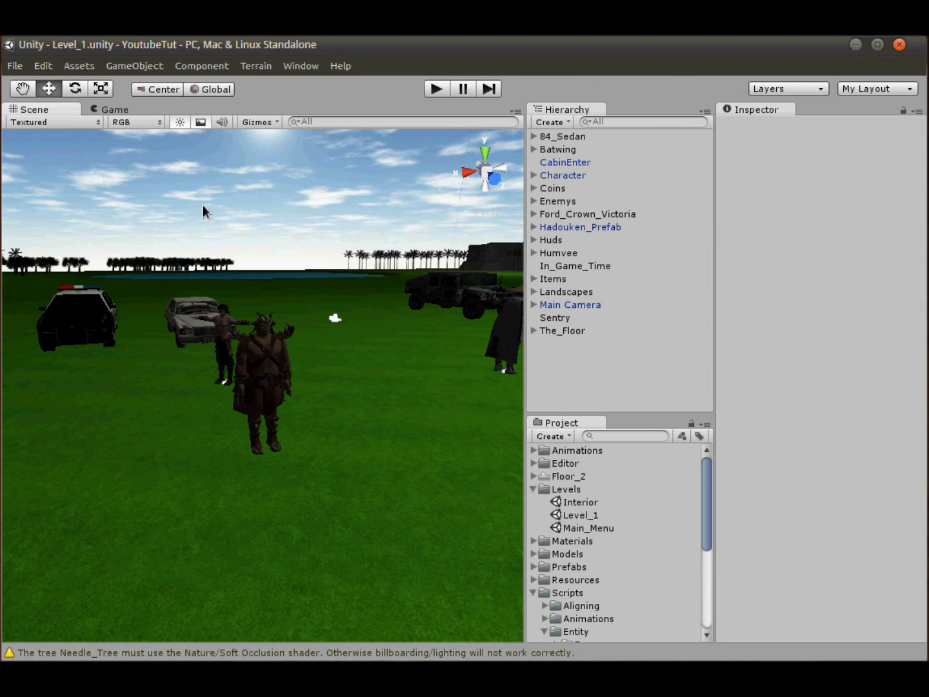
scroll(202, 204, down, 10)
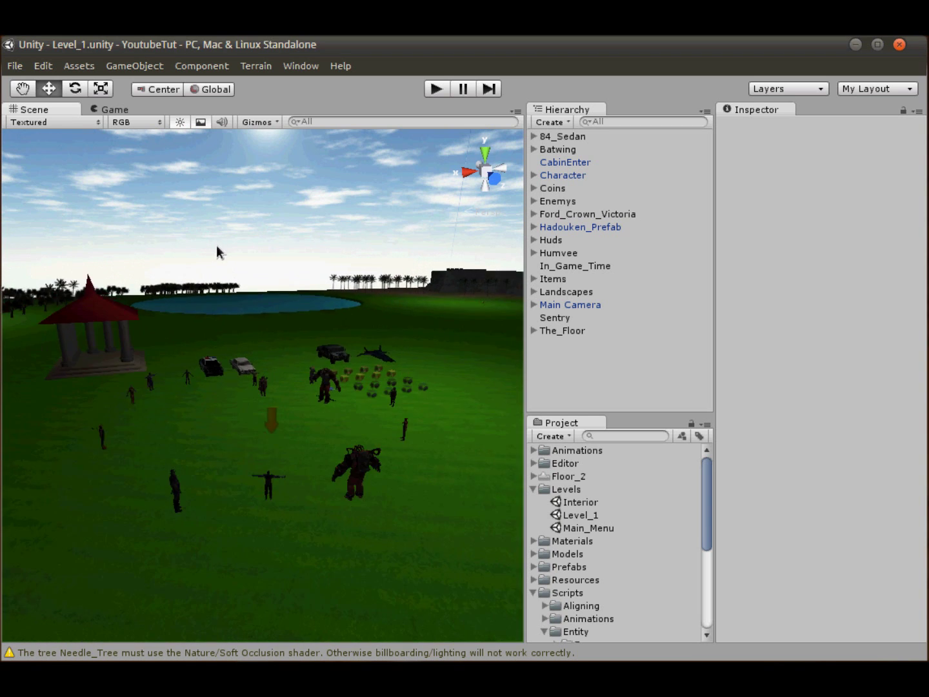
Step: Expand The_Floor in the Hierarchy and select its five PointLight objects
scroll(215, 249, down, 6)
alt+drag(230, 288, 270, 340)
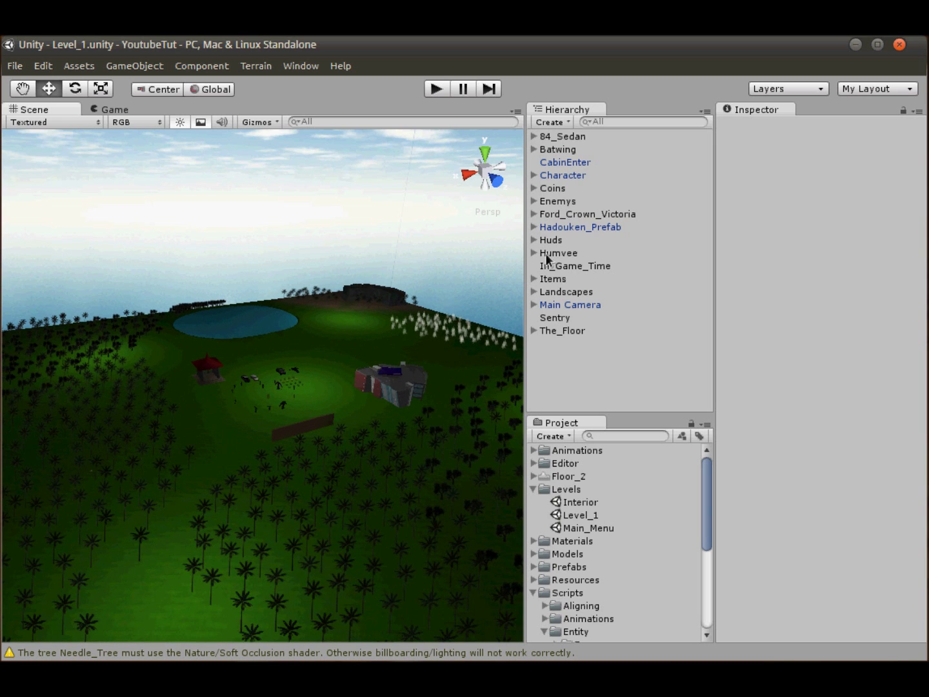
click(533, 293)
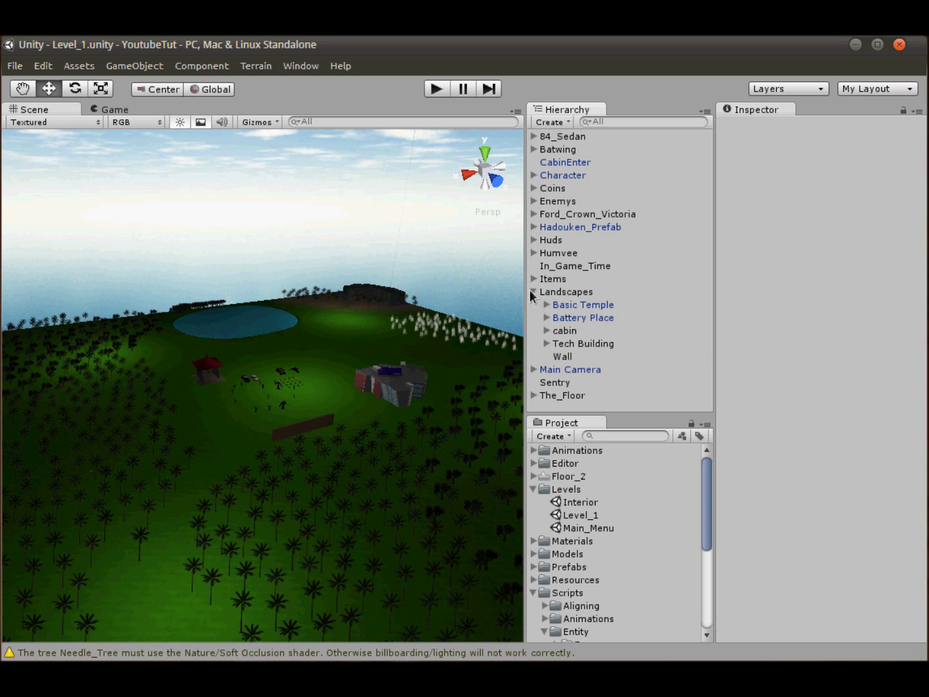
click(533, 292)
click(533, 330)
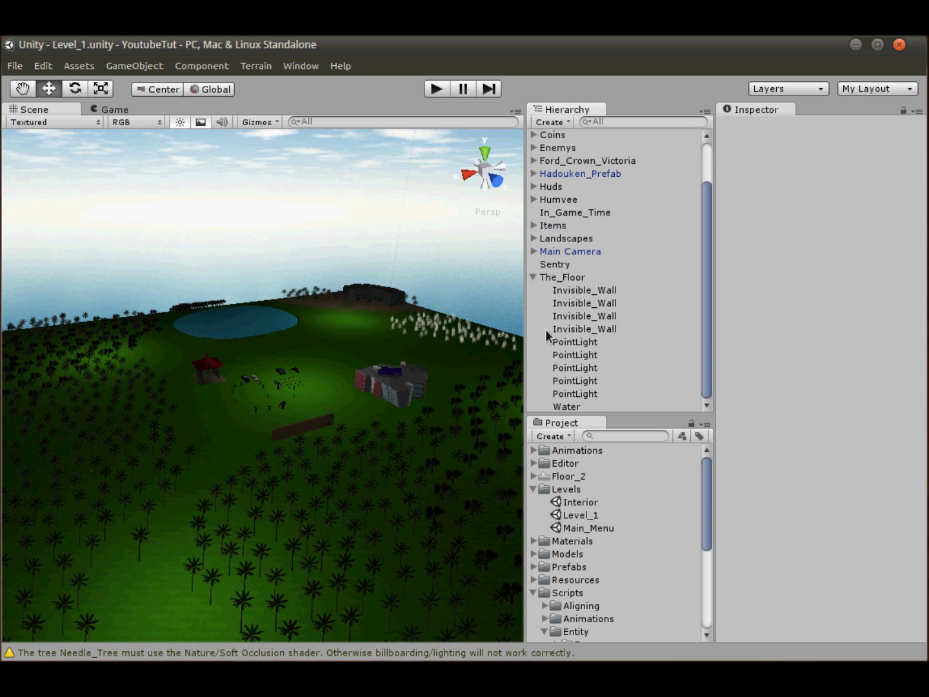
click(588, 342)
shift+click(588, 390)
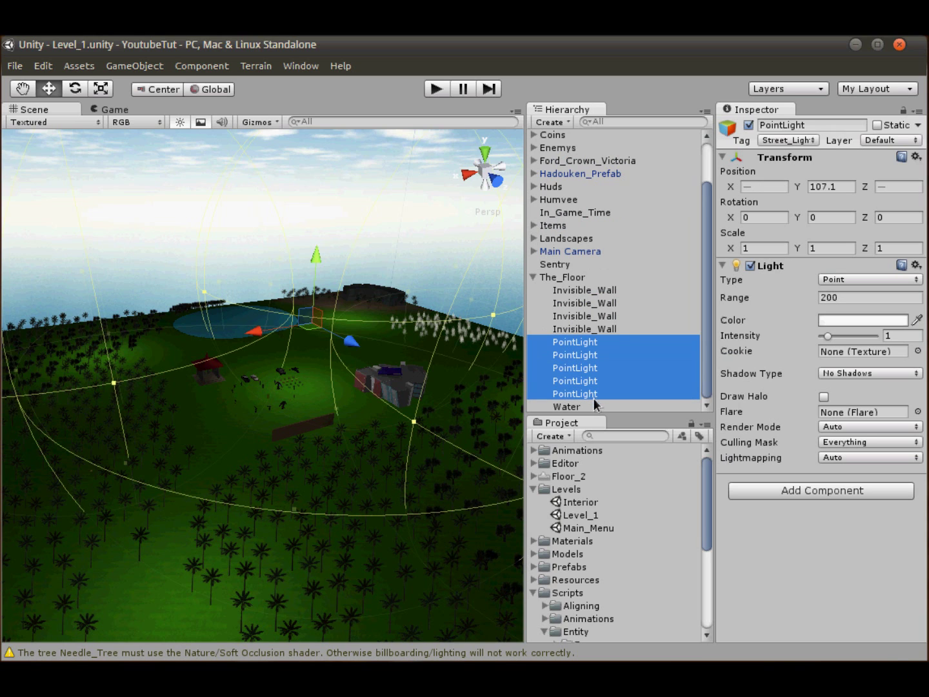
click(607, 329)
click(592, 341)
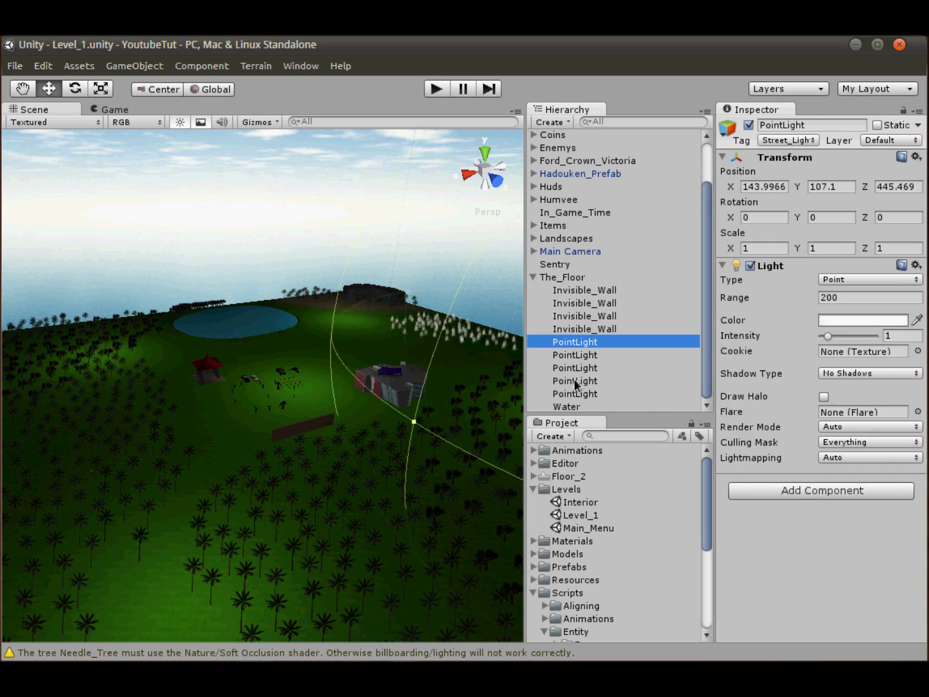
shift+click(577, 393)
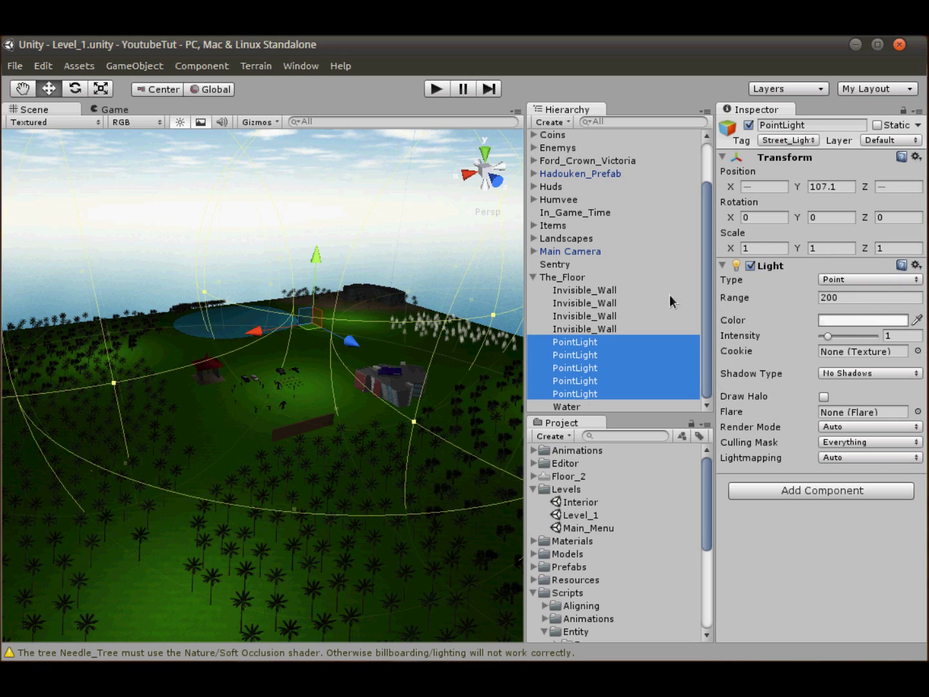
Step: Rename the selected lights to Street_Lights in the Inspector
click(825, 124)
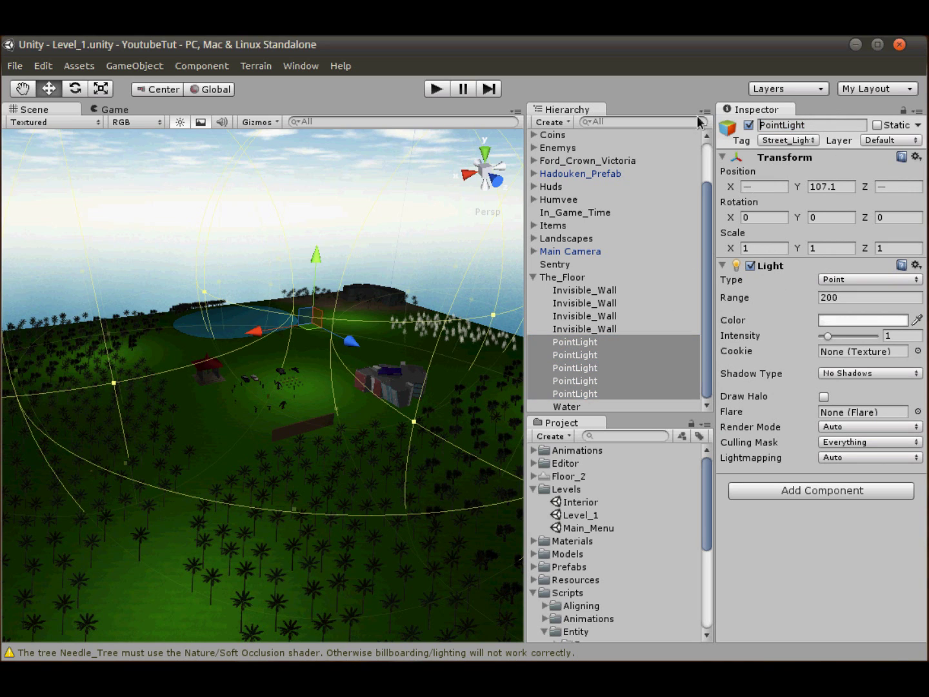
text(Street_Lights)
key(Return)
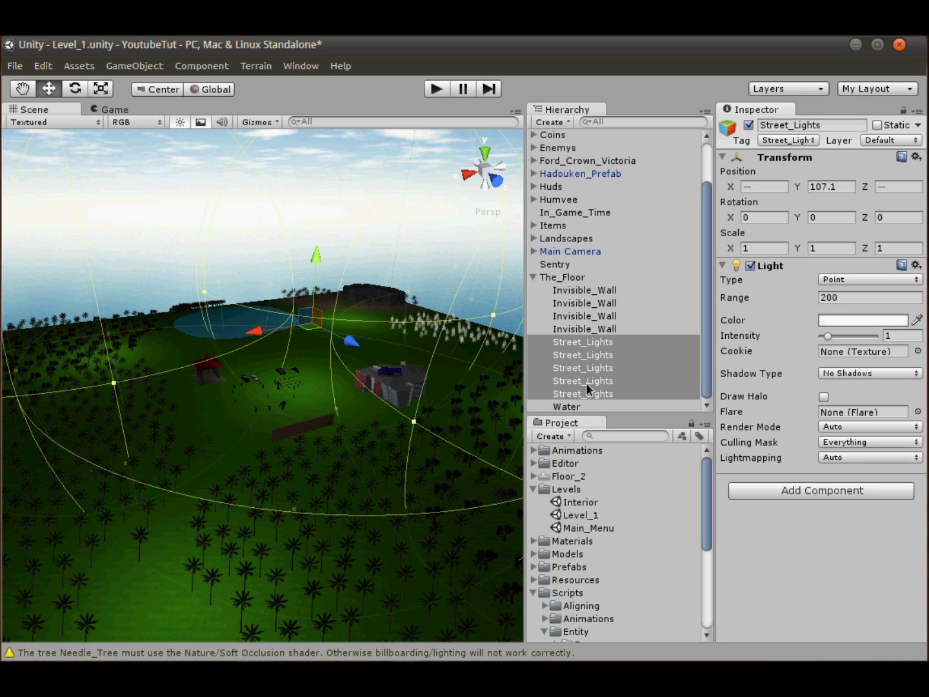
click(133, 65)
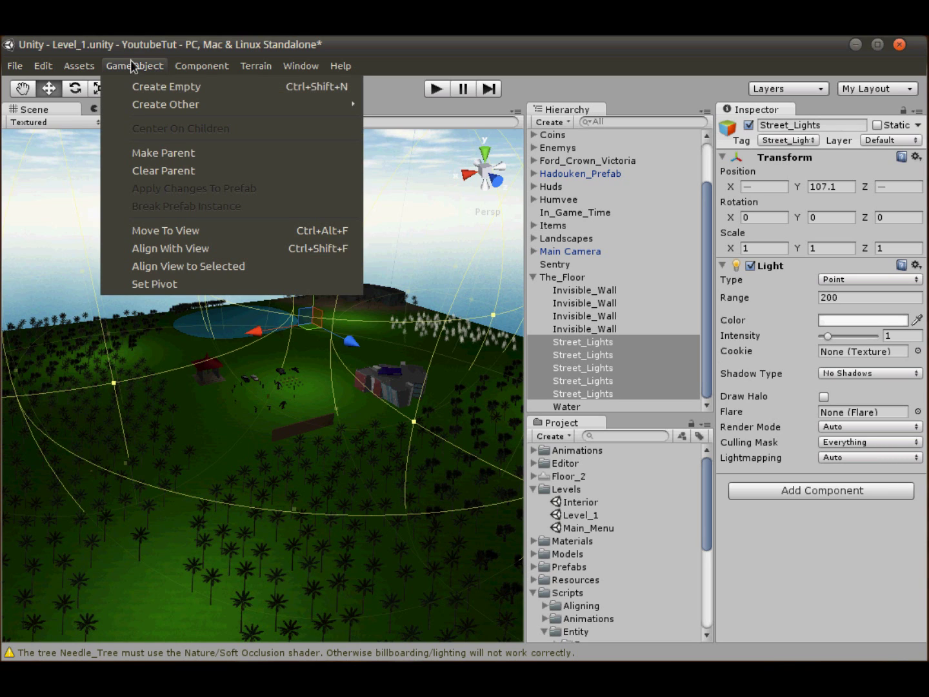
Step: Create an empty GameObject named Street Lights as a child of The_Floor
click(144, 86)
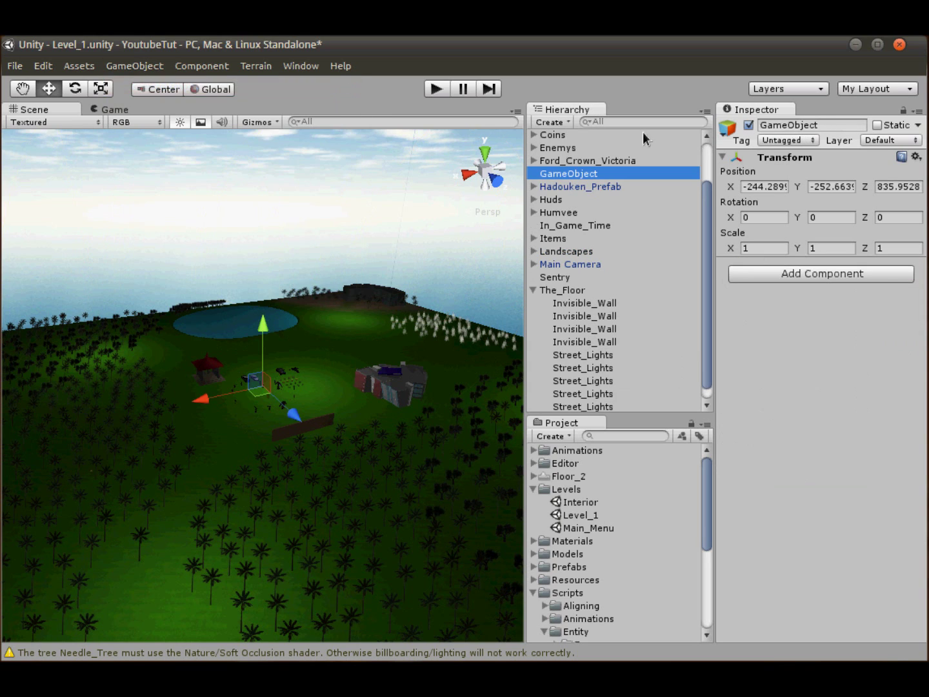
click(826, 128)
text(S)
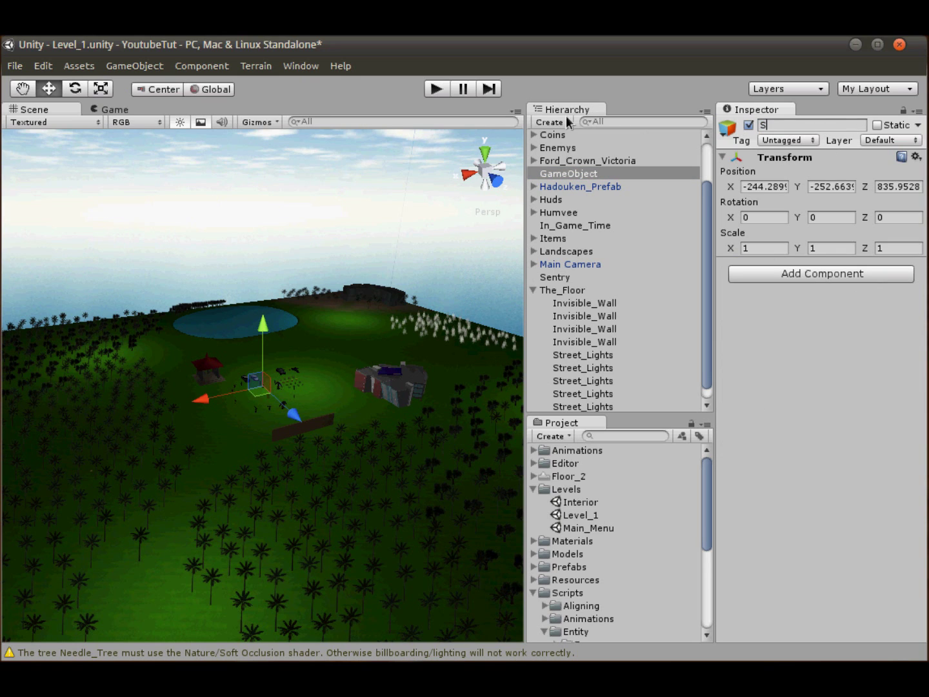
text(treet Lights)
key(Return)
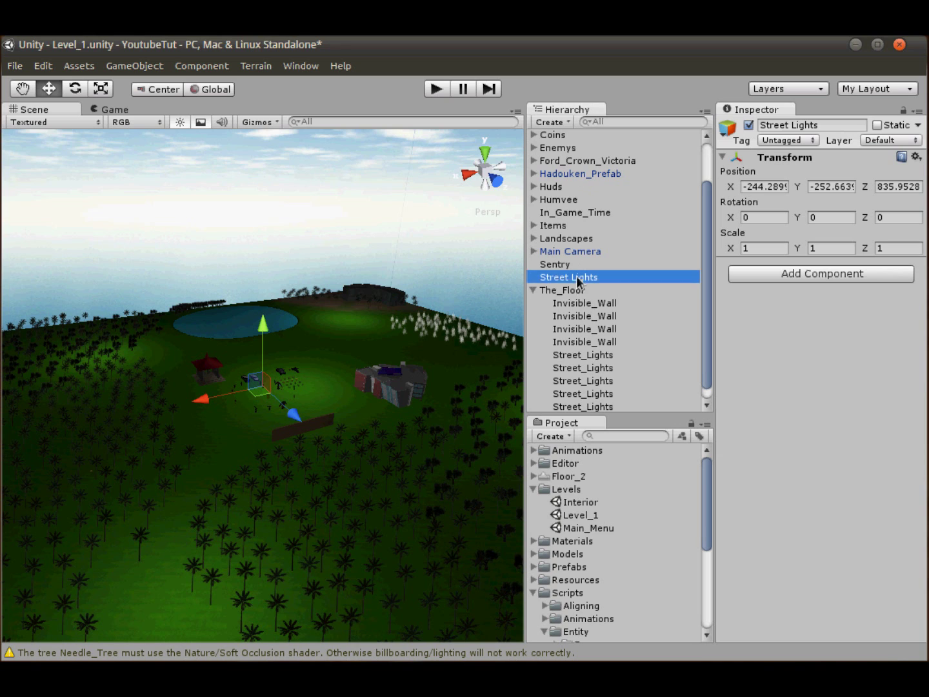
drag(576, 276, 571, 291)
Step: Move the five Street_Lights into the Street Lights group and set their Range to 0
click(593, 355)
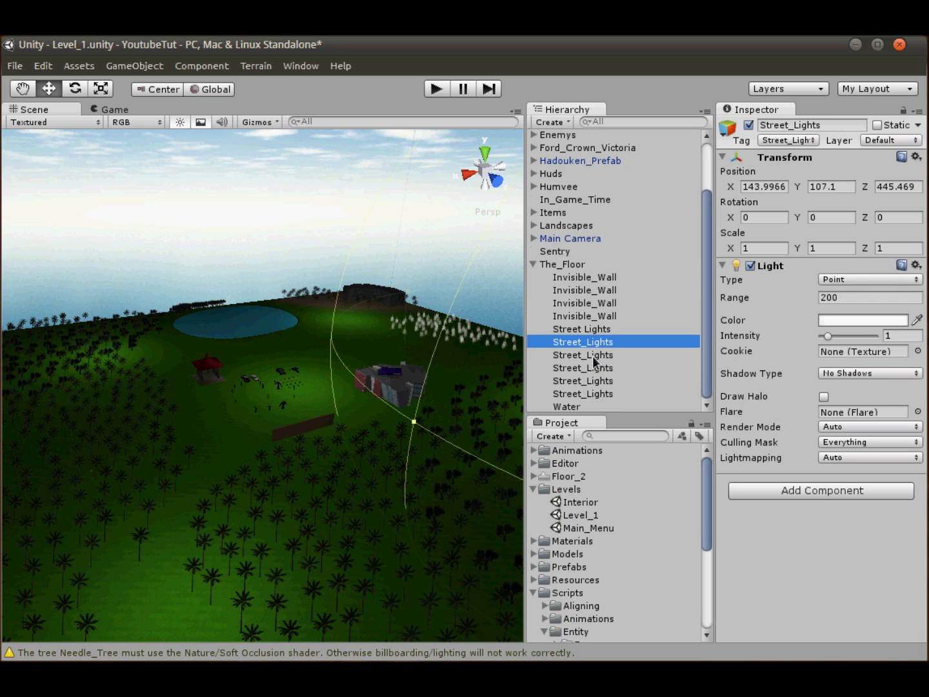
shift+click(589, 394)
drag(595, 361, 595, 330)
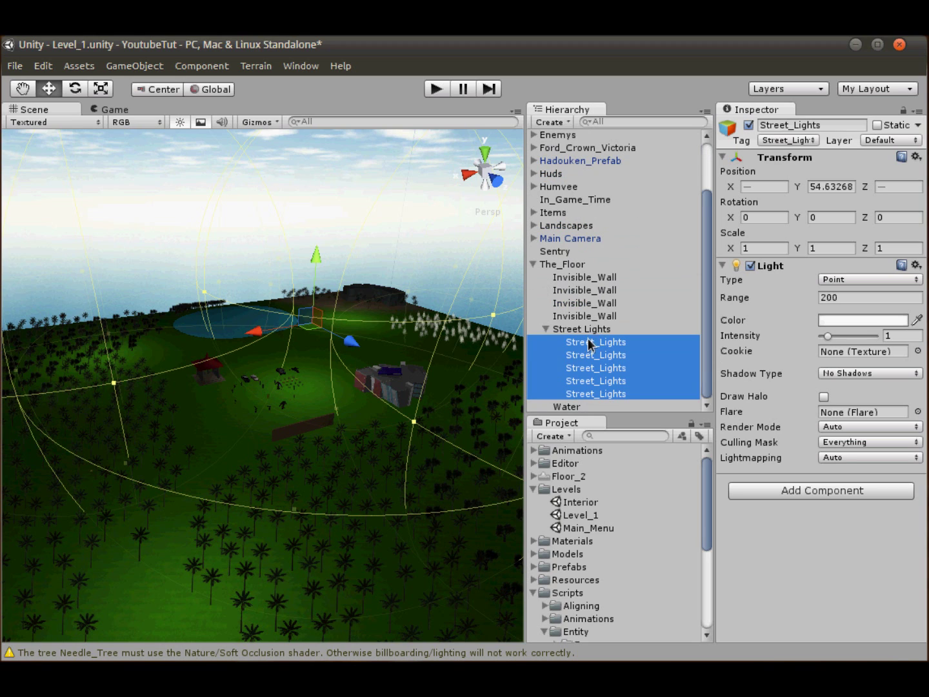
click(869, 297)
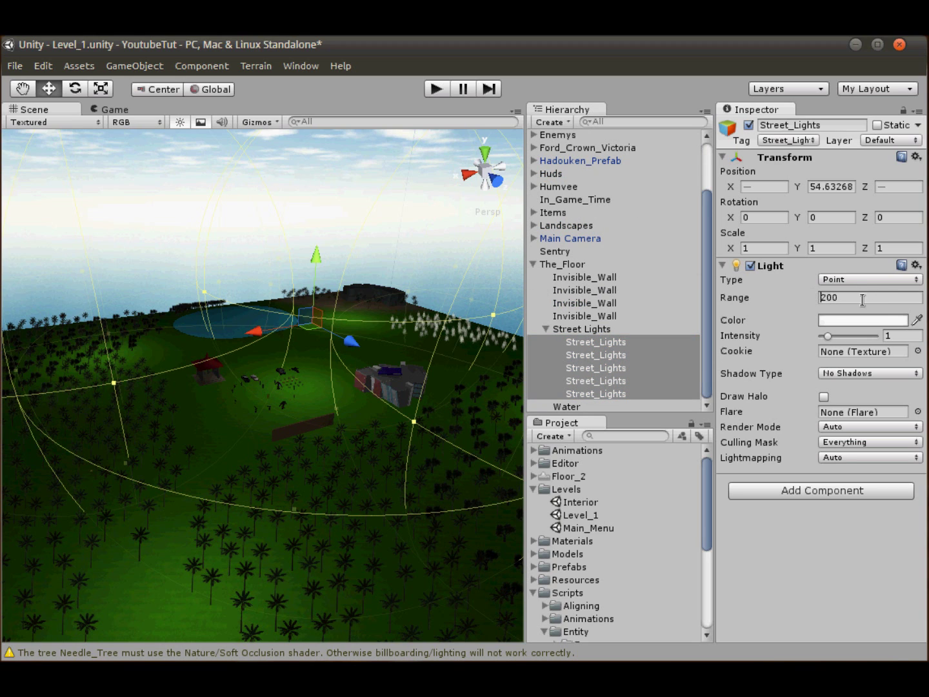
click(735, 299)
text(0)
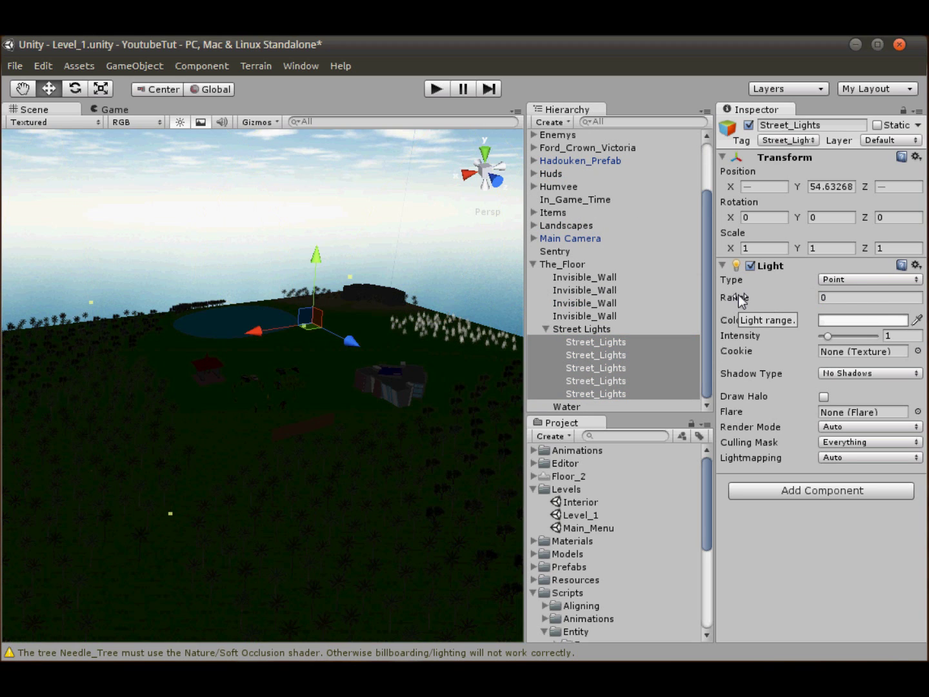
click(253, 204)
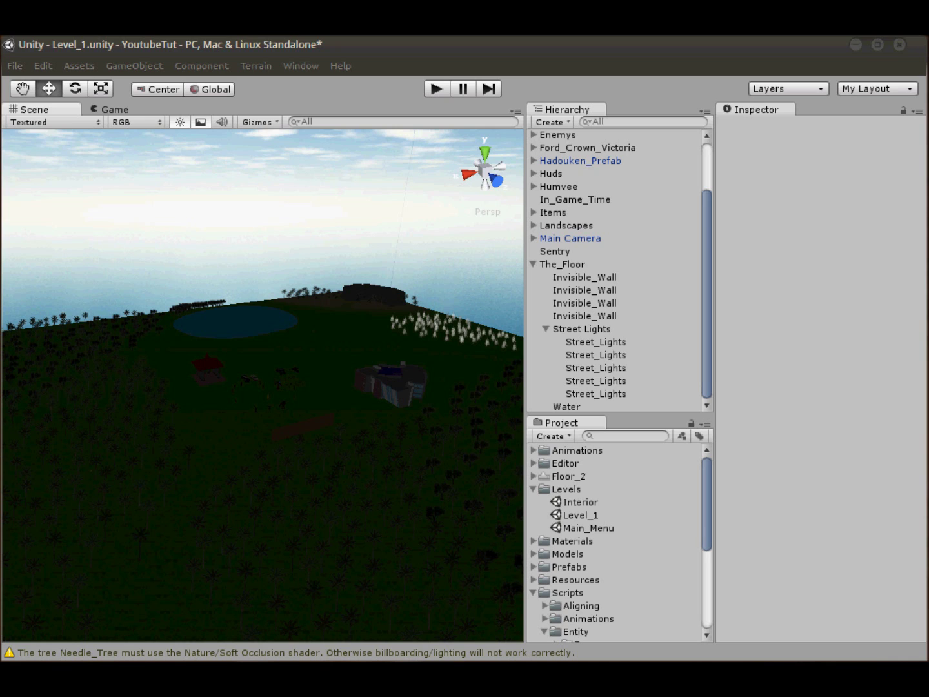
click(146, 69)
mouse_move(246, 104)
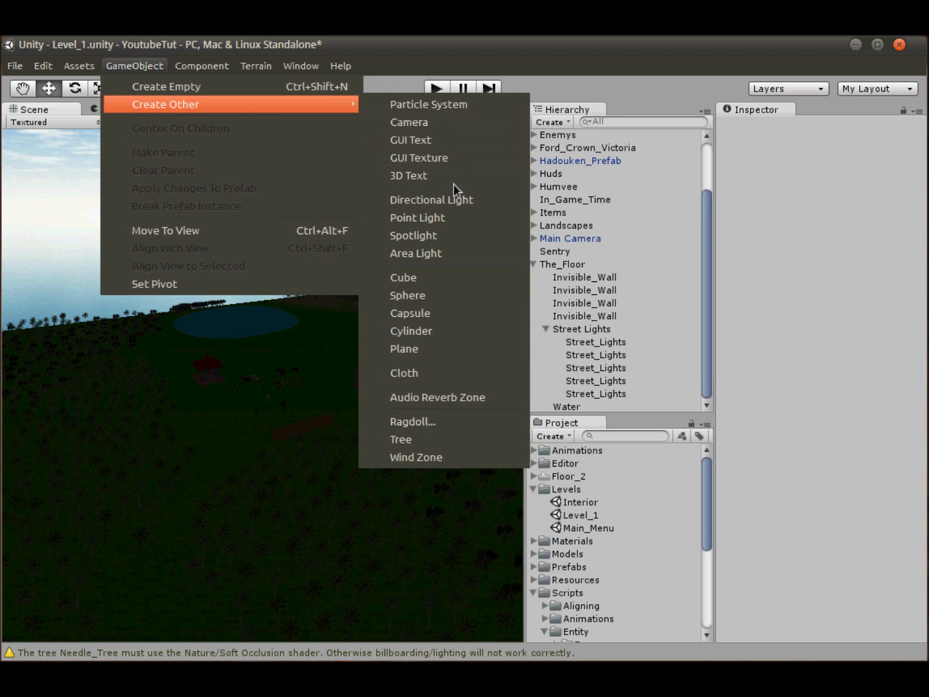
click(444, 200)
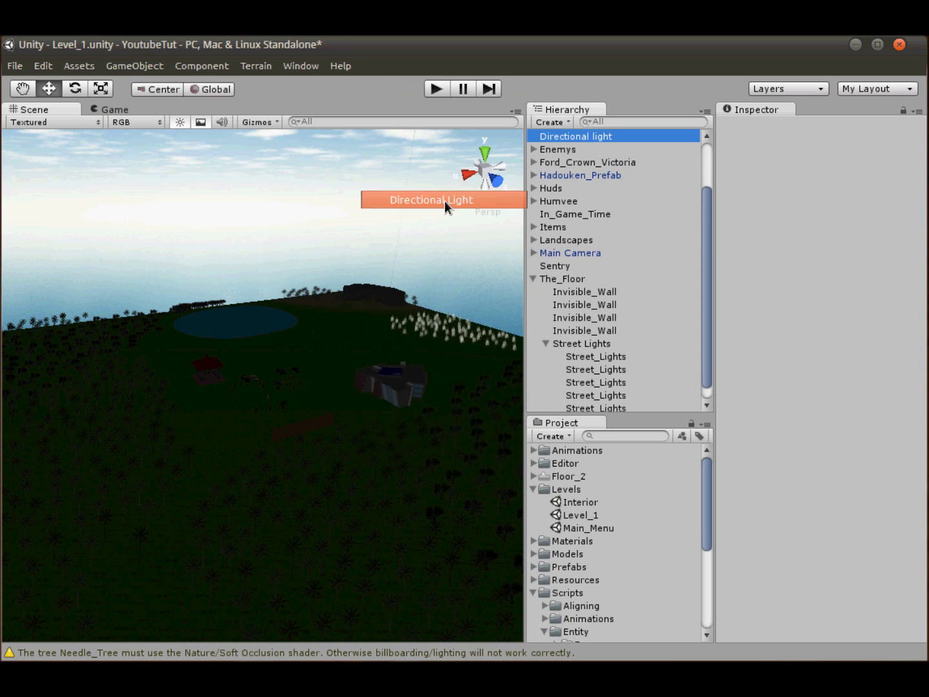
drag(260, 352, 257, 243)
click(75, 89)
drag(292, 276, 311, 183)
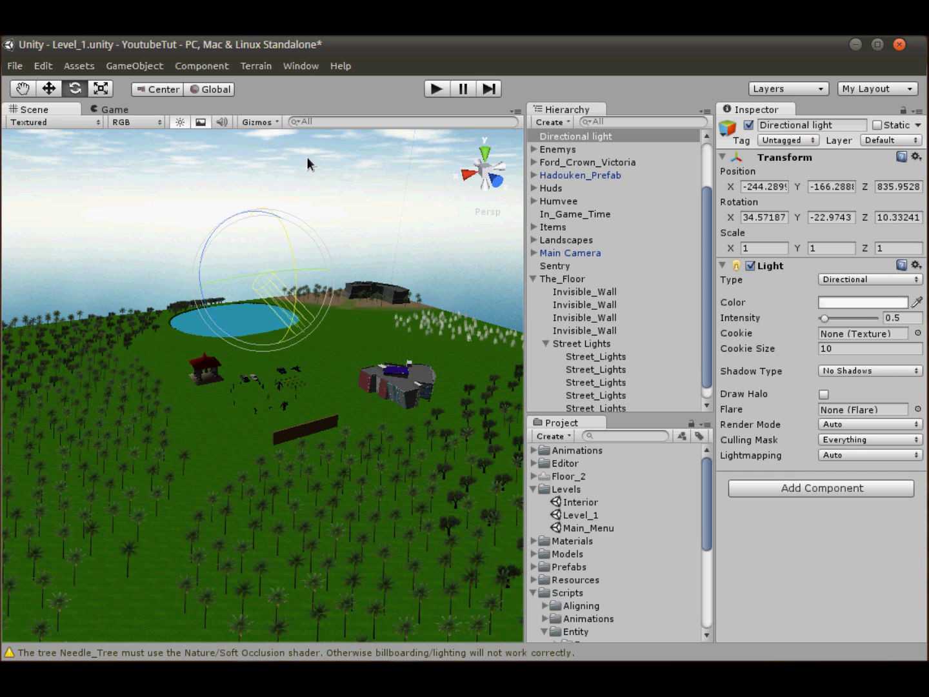
key(Delete)
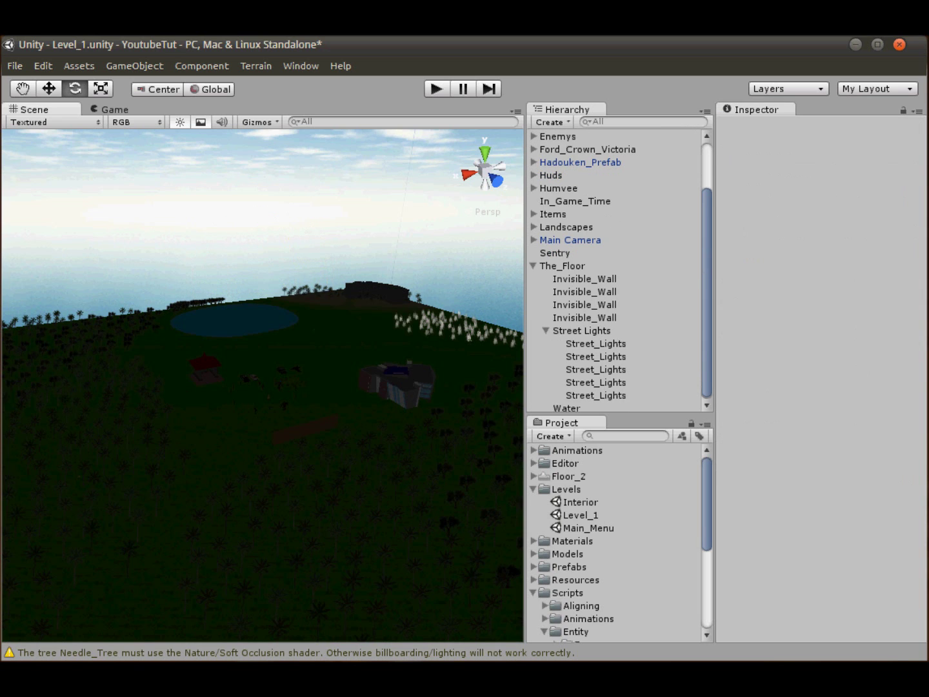
click(134, 67)
Step: Add a Point Light, raise it high above the terrain and set its Range to 1000
mouse_move(194, 106)
click(482, 218)
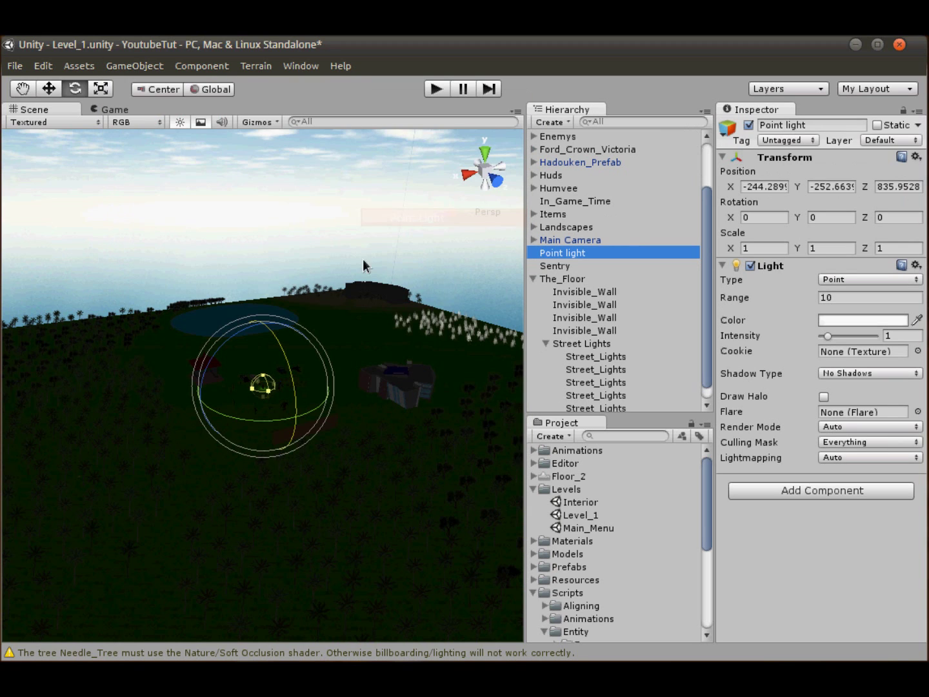
click(49, 88)
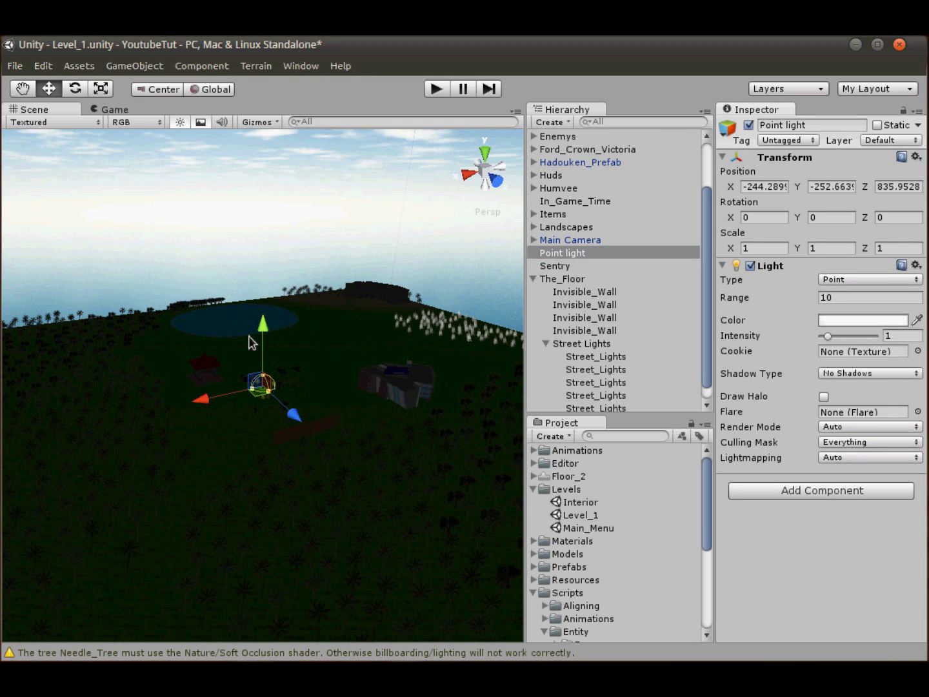
drag(264, 336, 288, 170)
click(878, 297)
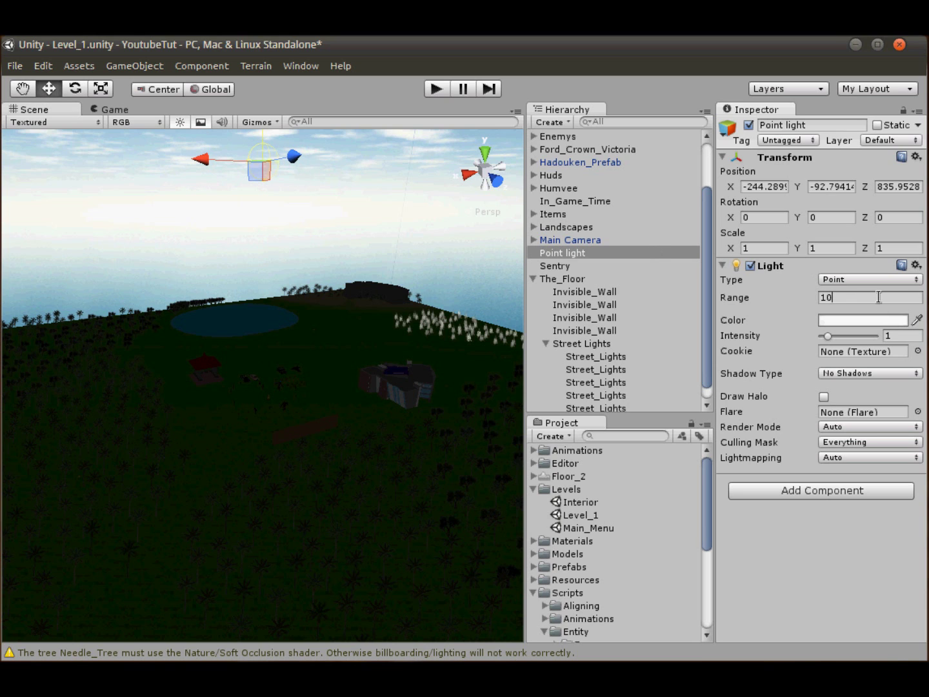
text(0)
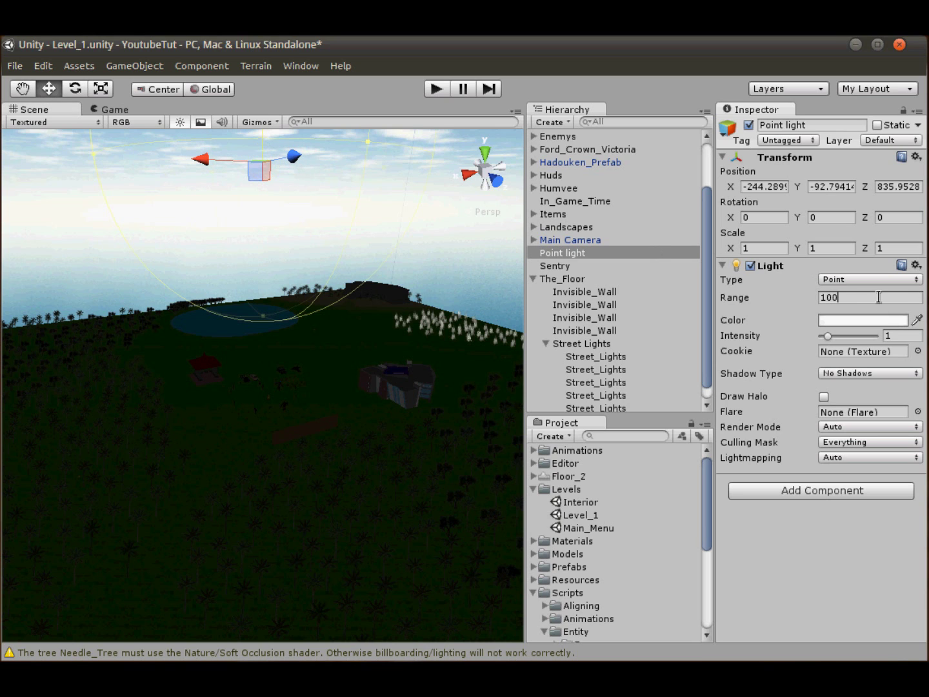
text(0)
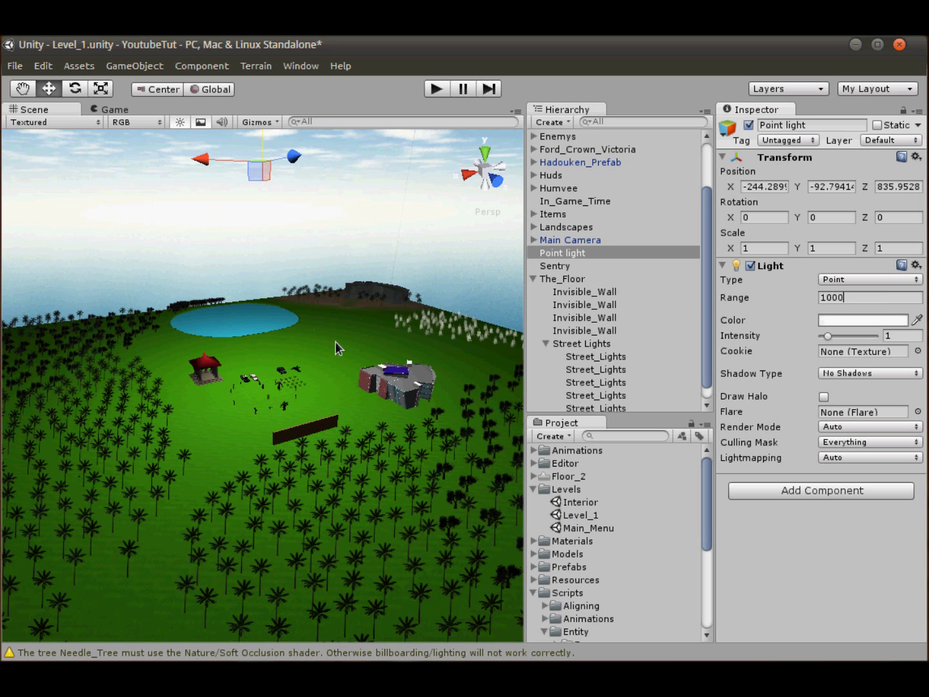
scroll(332, 345, down, 5)
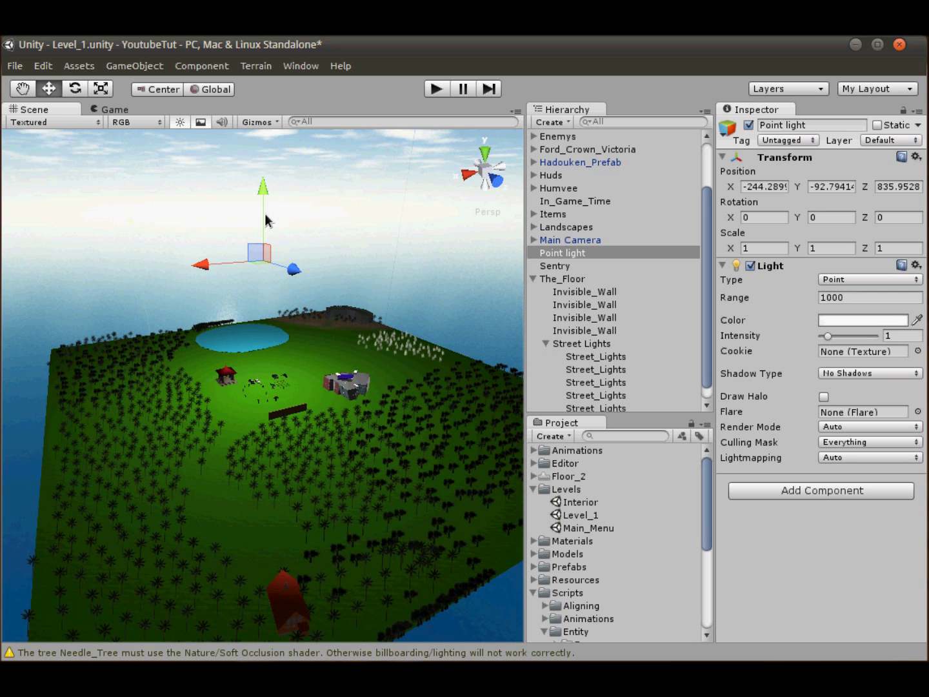
drag(265, 214, 277, 154)
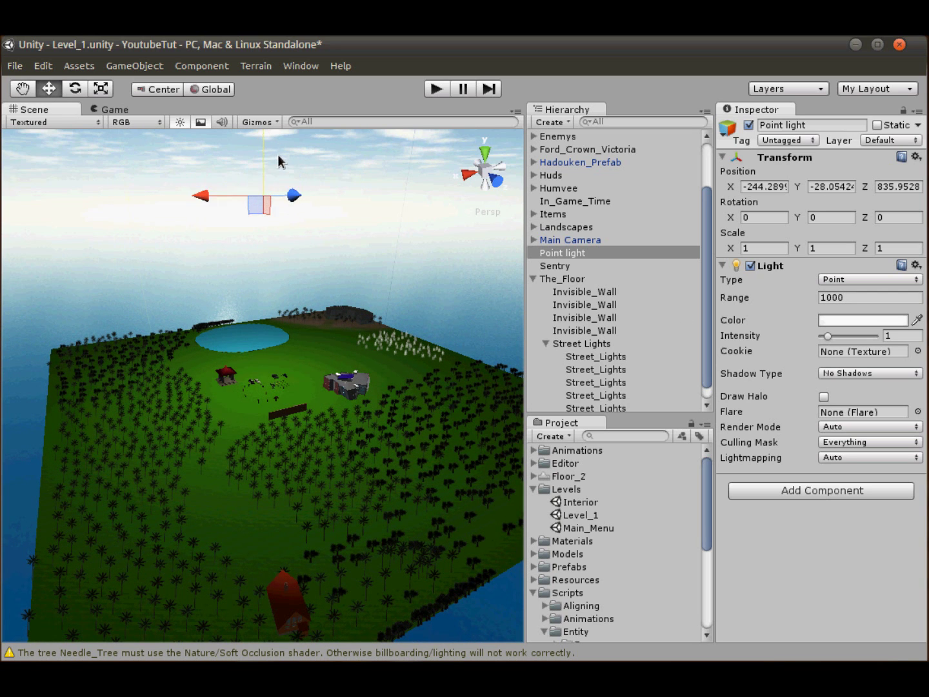
Step: Frame the new light and survey the lit island in a maximised Scene view
key(f)
alt+drag(287, 367, 318, 351)
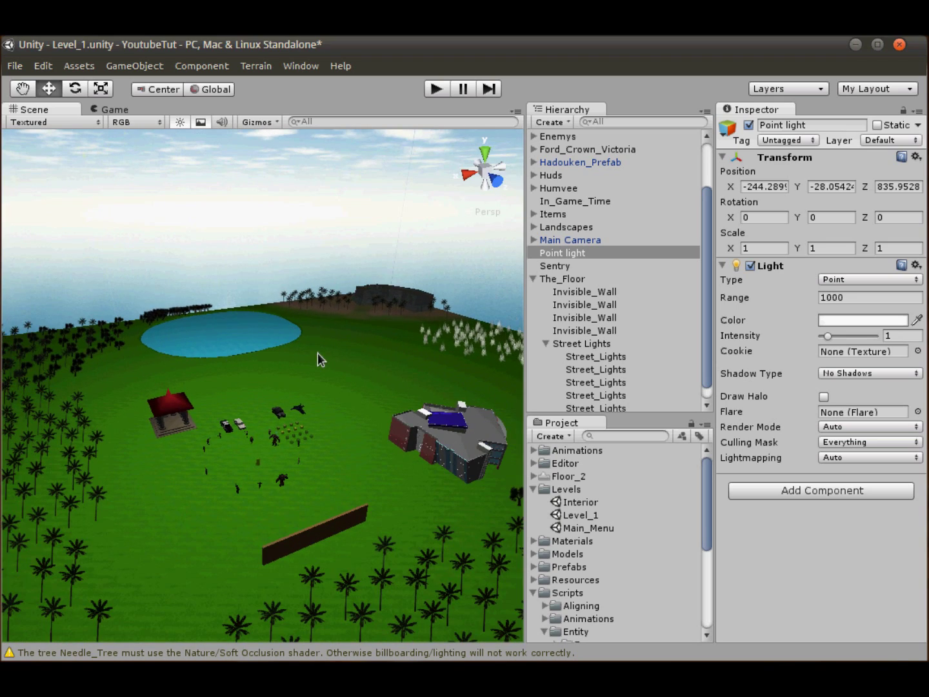
key(shift+space)
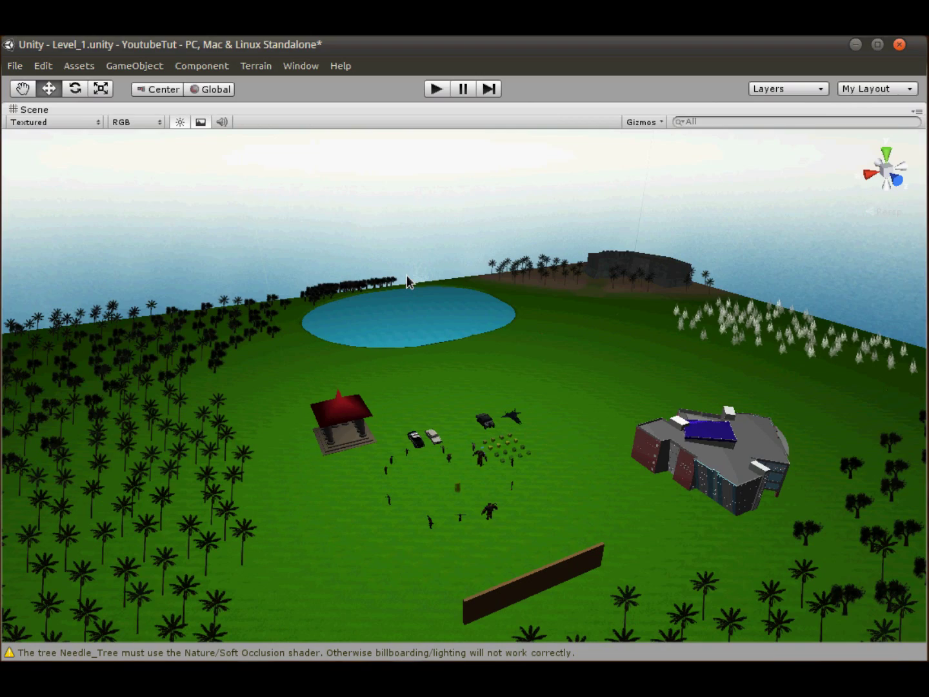
middle_drag(428, 316, 416, 279)
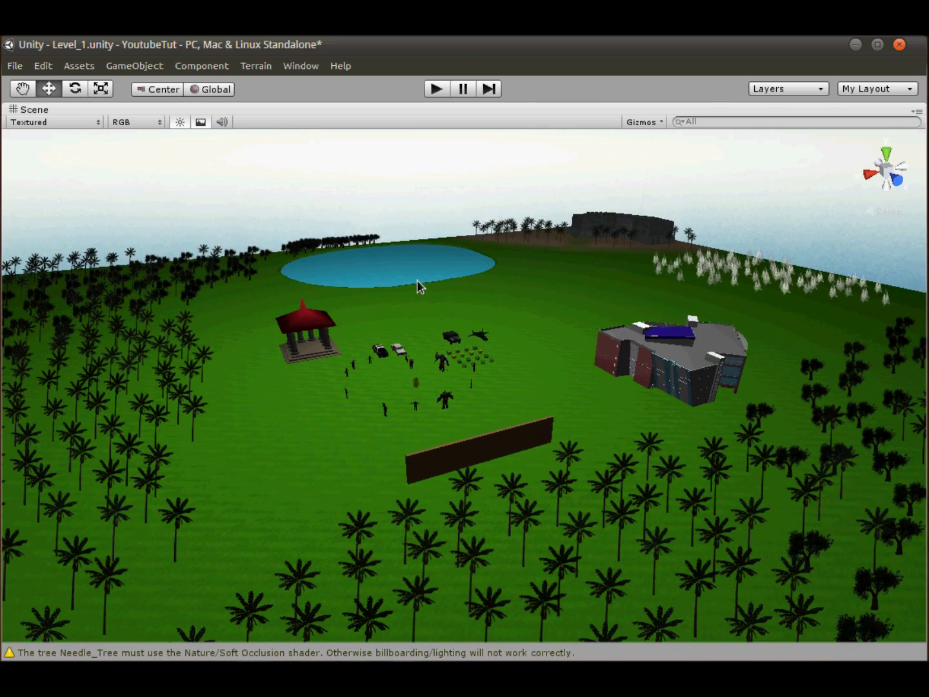
key(shift+space)
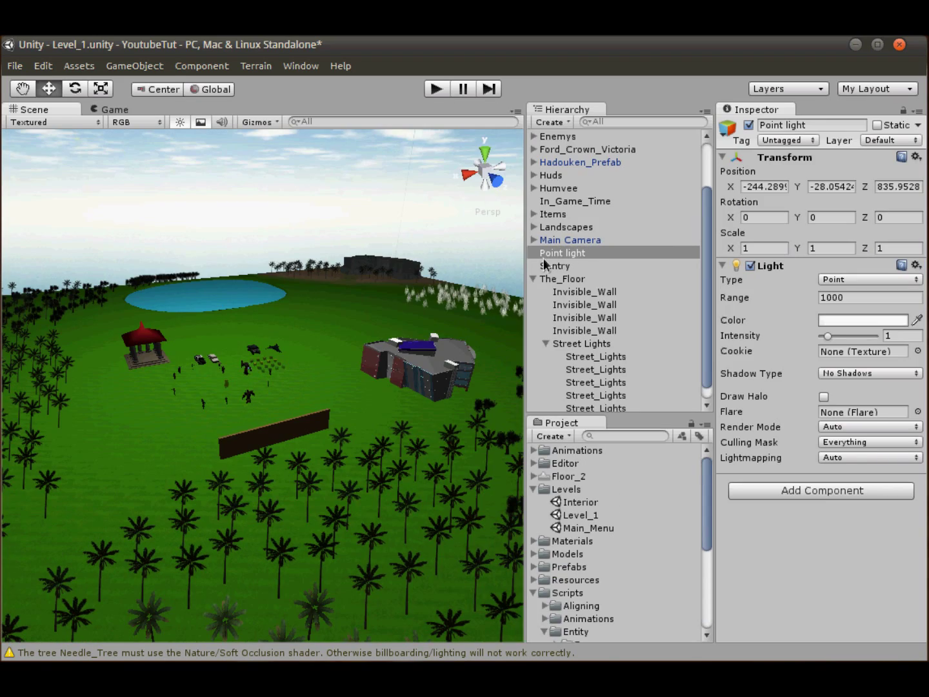
Step: Rename the Point light to TheSun
click(583, 249)
click(842, 125)
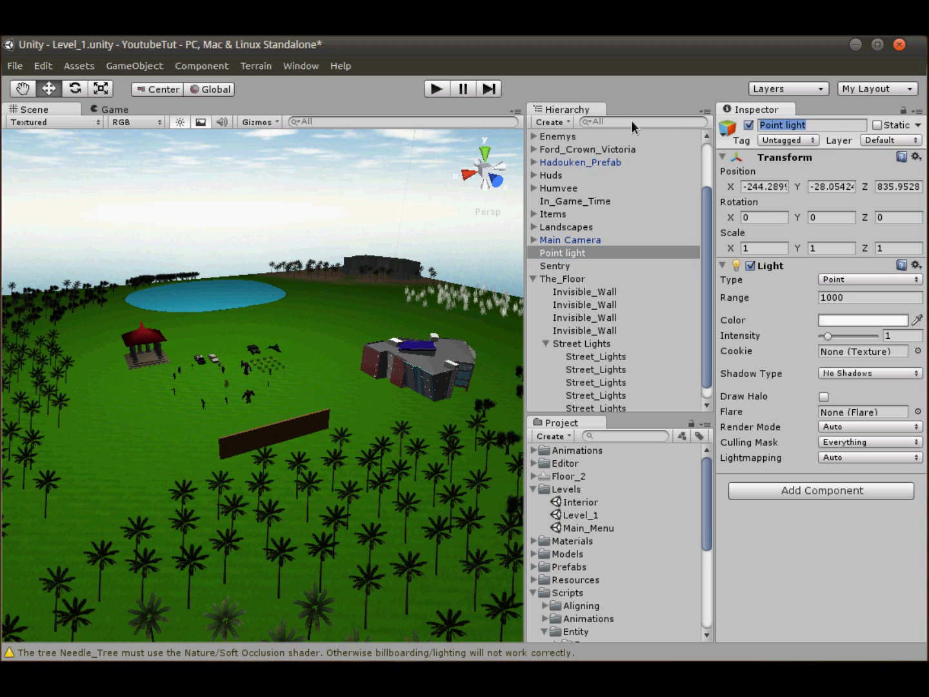
text(The sun)
key(BackSpace)
key(BackSpace)
key(BackSpace)
key(BackSpace)
text(S)
text(un)
key(Return)
Step: Nest TheSun under The_Floor and collapse the Street Lights group
drag(568, 406, 571, 253)
click(546, 316)
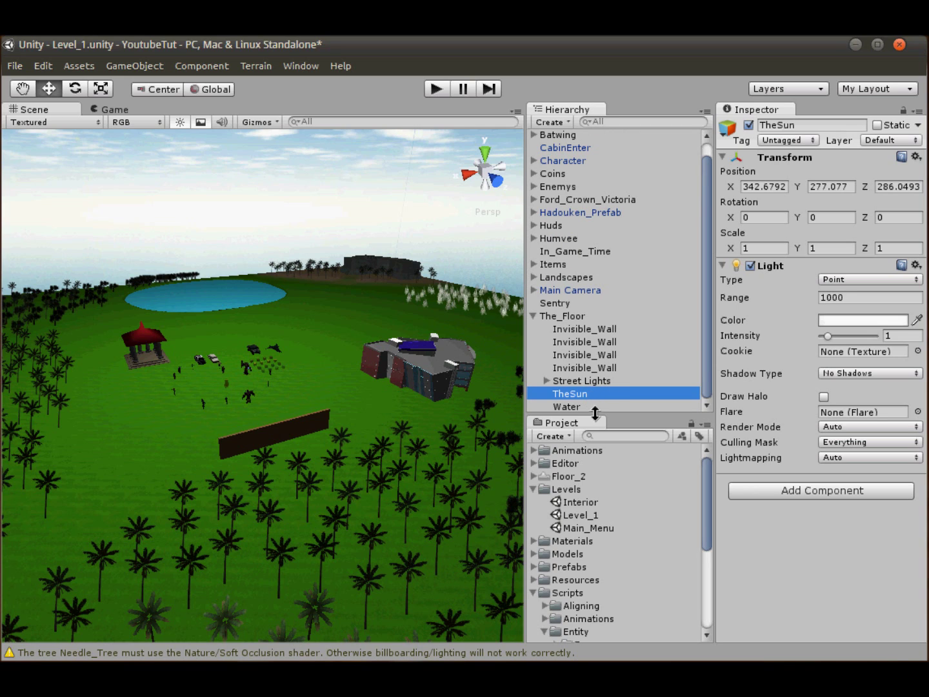
click(616, 437)
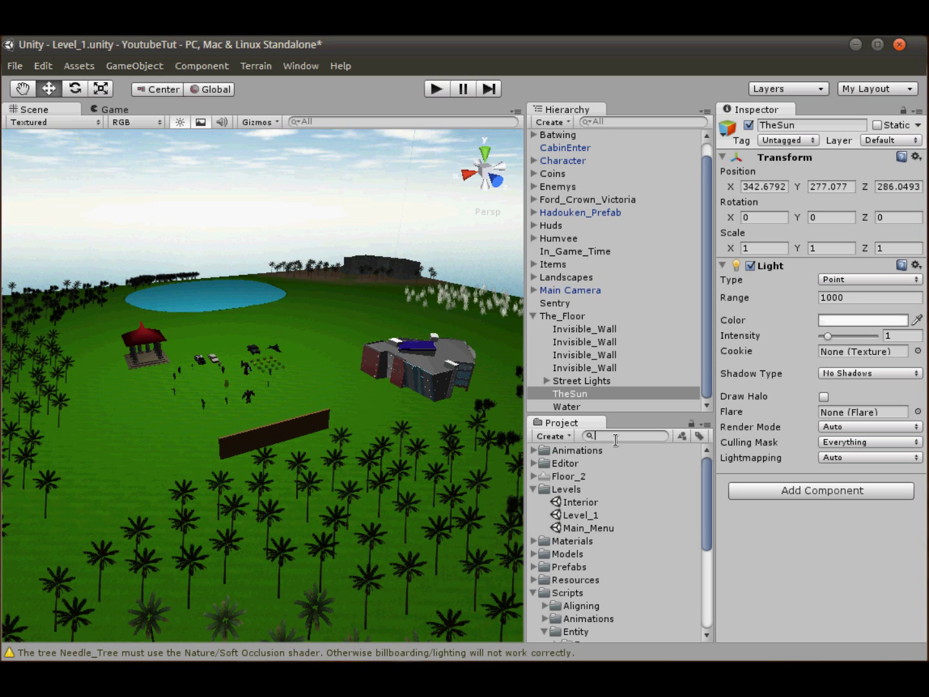
Step: Search the project assets for 'weat' and open the Weather script
text(w)
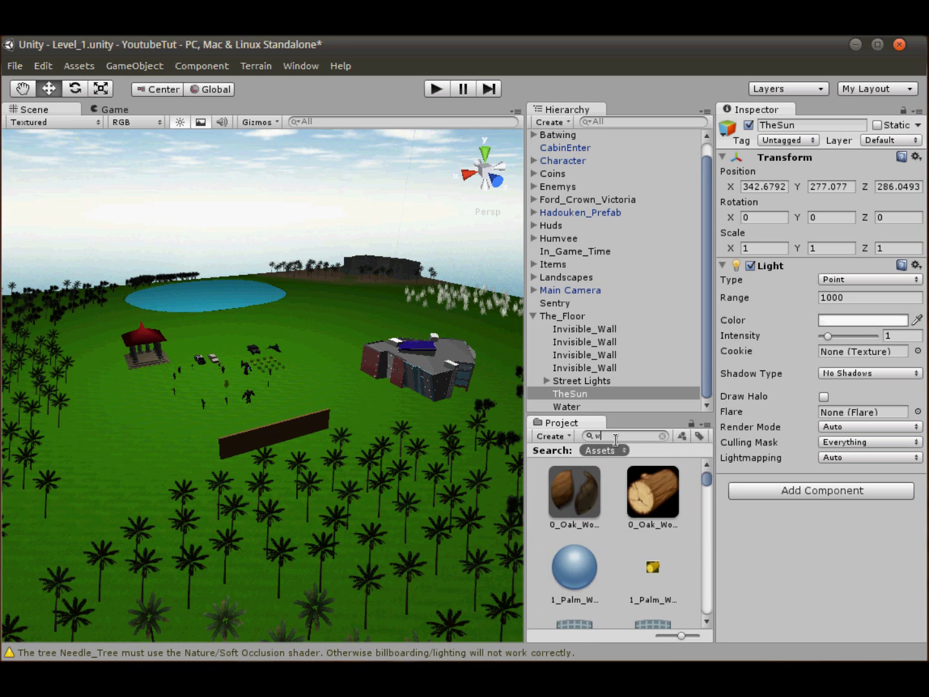
text(eat)
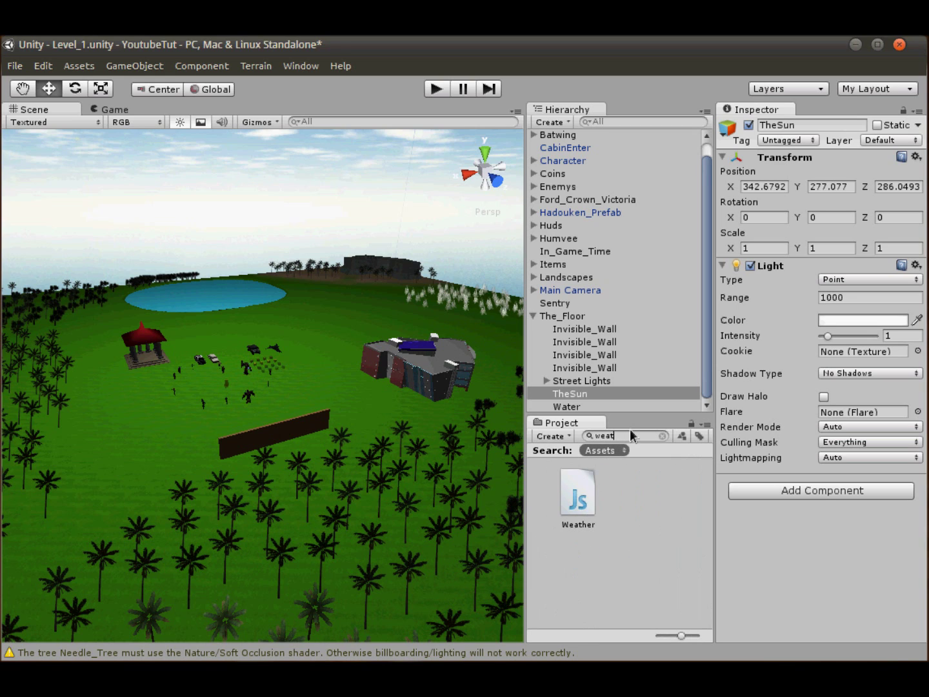
click(576, 494)
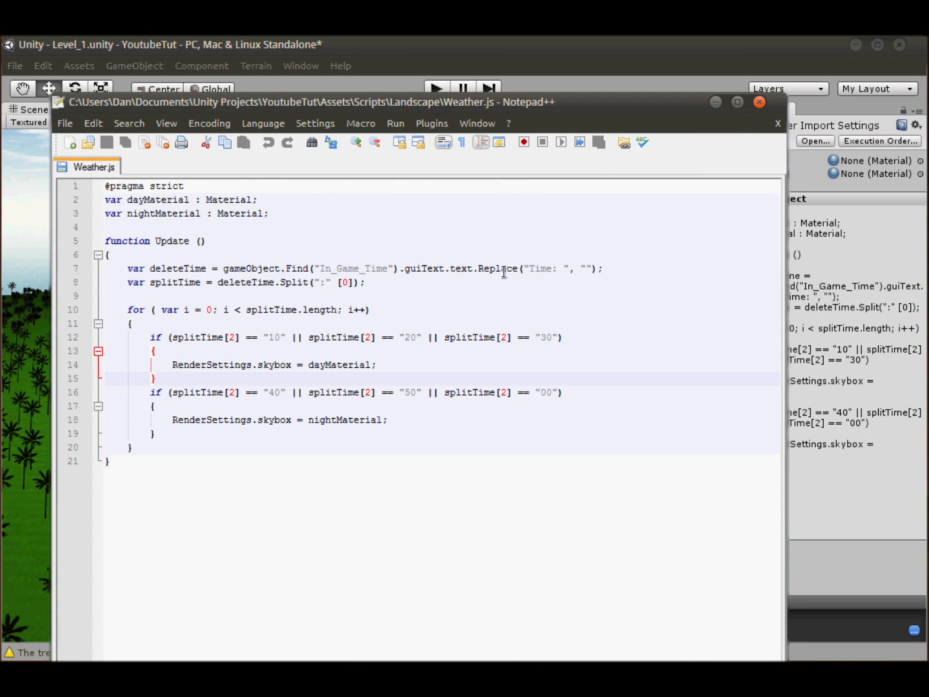
Step: Below the Update function's closing brace in Weather.js, add the line function LightChecker()
drag(293, 98, 320, 69)
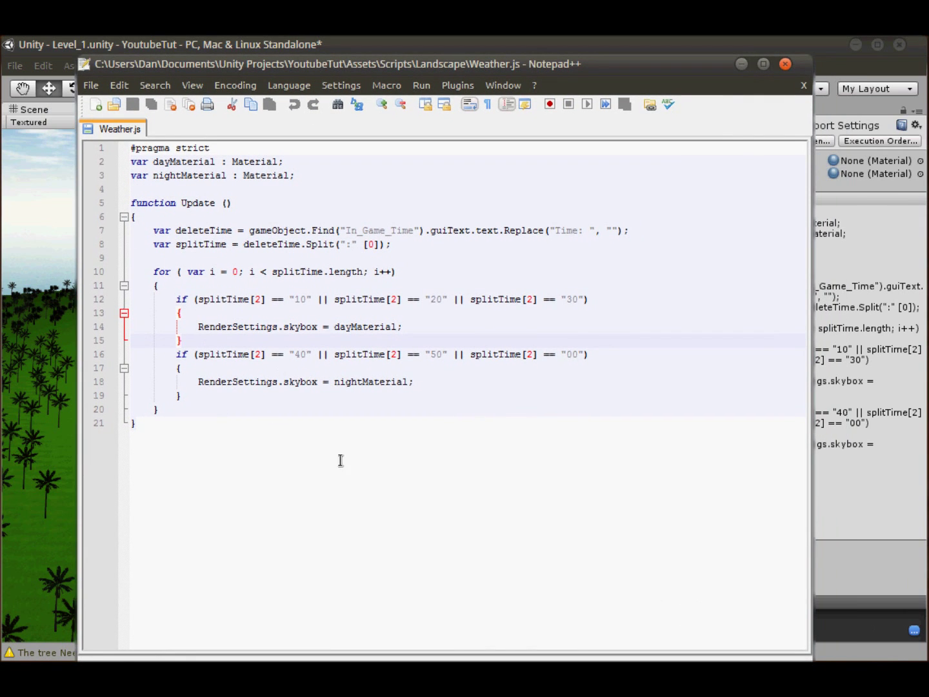
drag(267, 177, 146, 146)
click(381, 286)
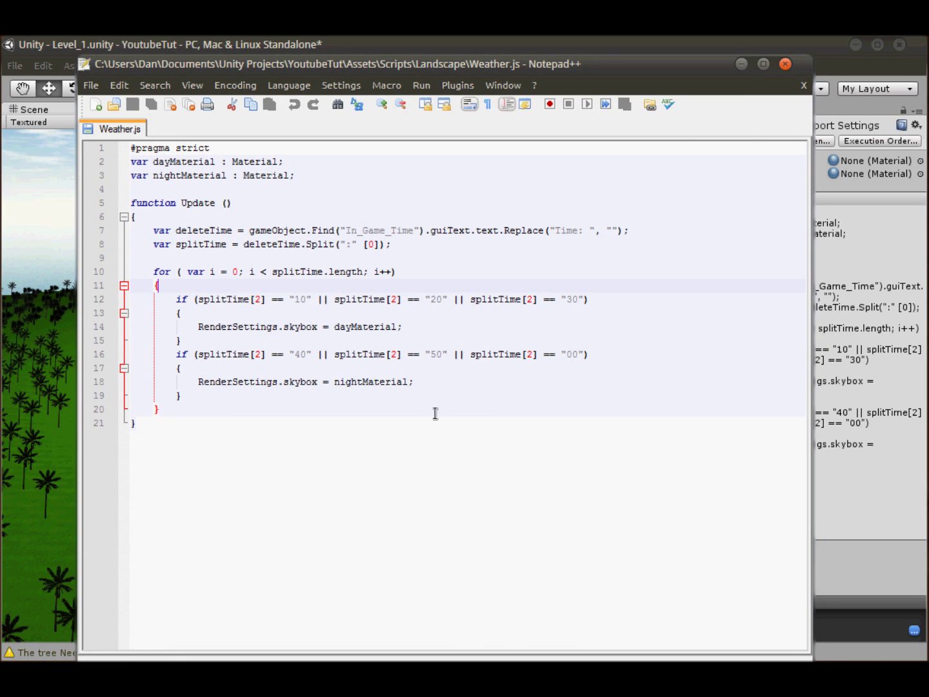
click(272, 457)
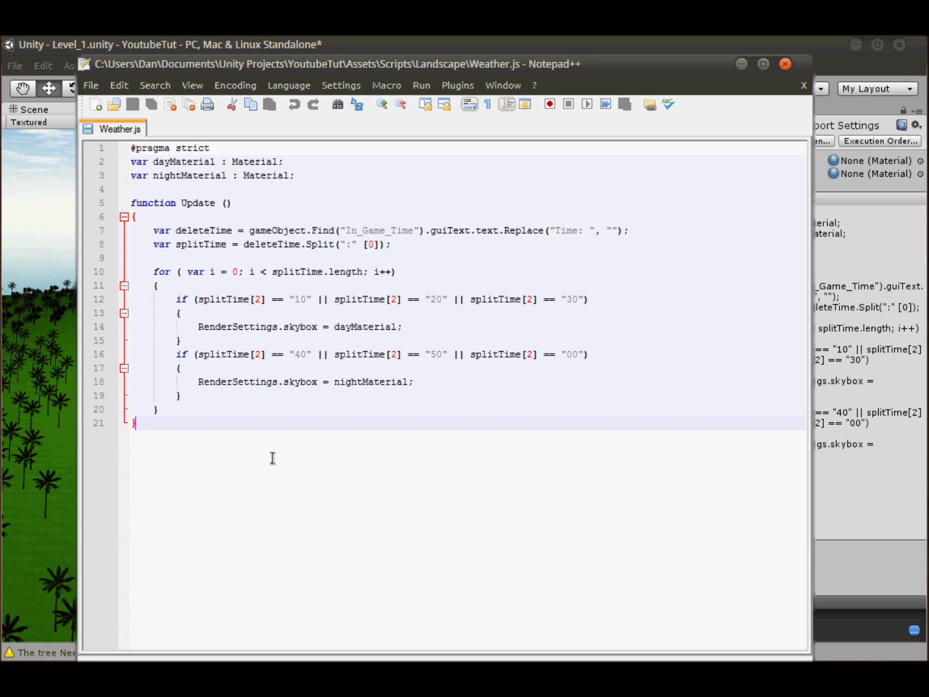
key(Return)
key(Return)
text(function LightChecker())
Step: Give LightChecker an empty braced body and save Weather.js
key(Return)
text({)
key(Return)
key(Return)
text(})
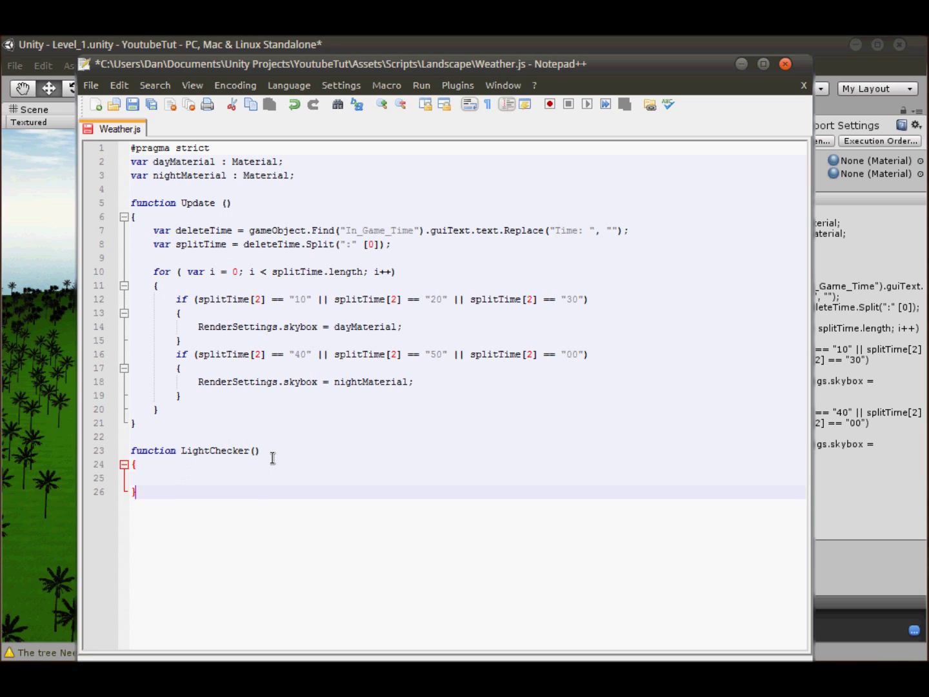
key(Up)
key(ctrl+s)
key(Tab)
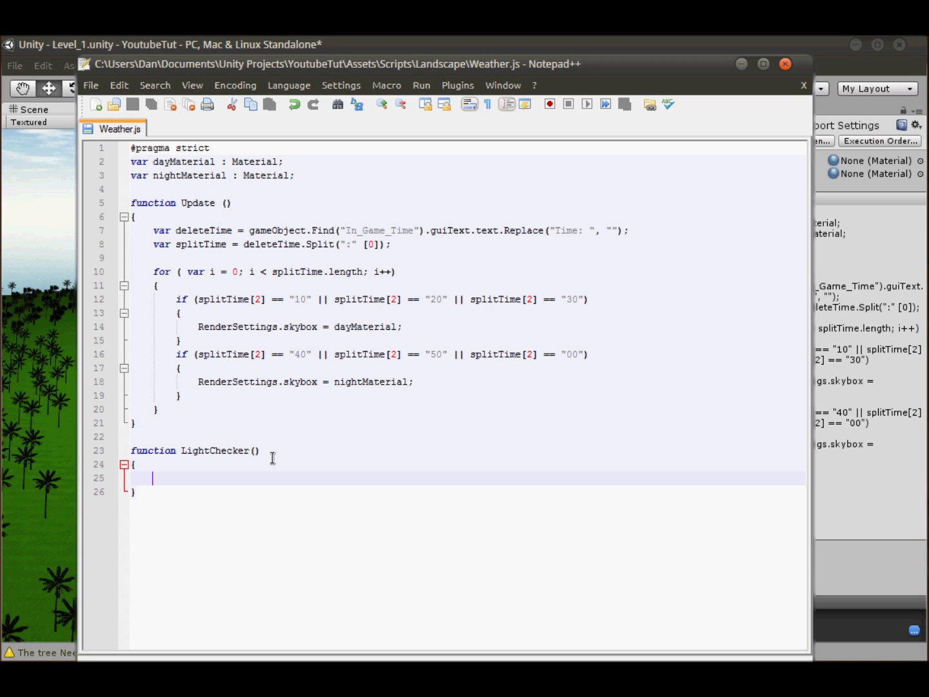
Step: Inside LightChecker, write var lights = GameObject.Find("Street_Lights"); and return to Unity
text(var l)
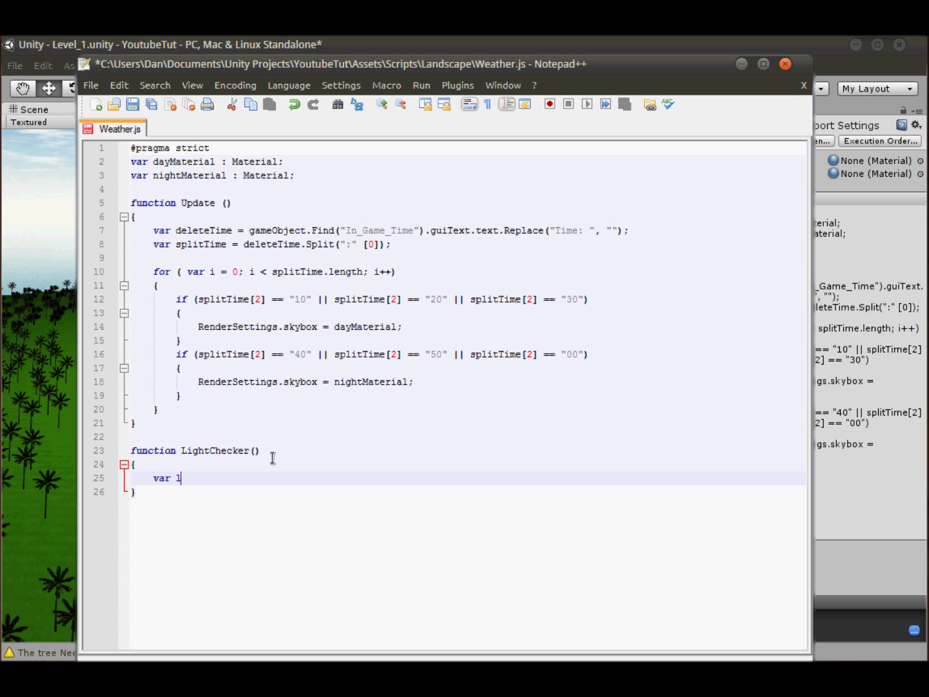
text(ights = GameObject.Find("S)
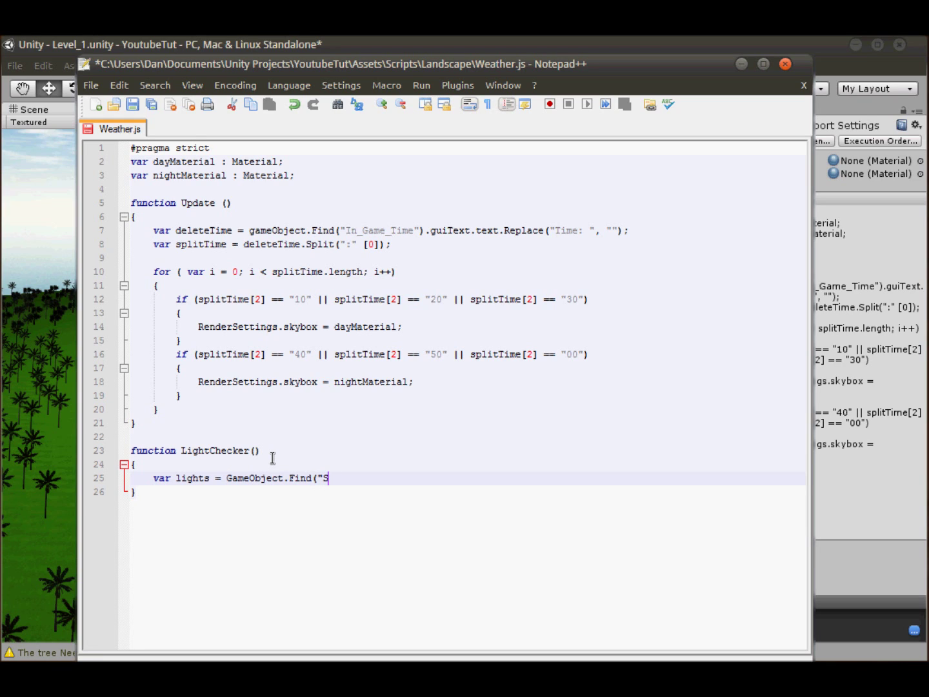
text(treet_Lights")
key(BackSpace)
text())
key(Left)
text(")
key(Right)
text(;)
key(Left)
key(Left)
key(Left)
key(Left)
key(Left)
key(Left)
key(Left)
key(Left)
key(Left)
key(Left)
key(Left)
key(Left)
key(Left)
key(Left)
key(Left)
key(Left)
key(Left)
key(Left)
click(82, 231)
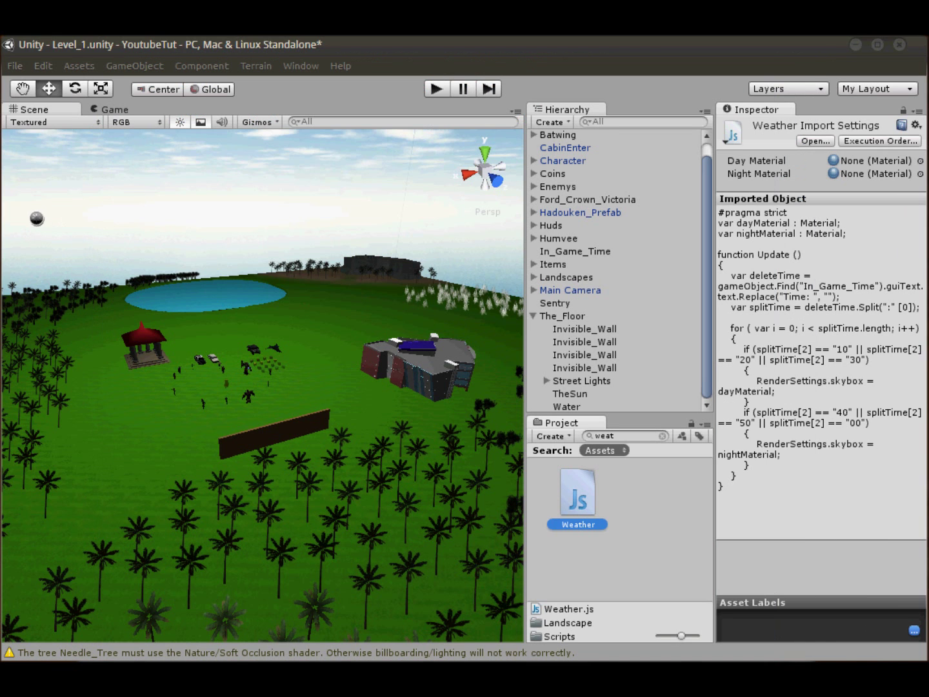
Step: Clear the 'weat' project search and pan the Scene toward the cars and characters
click(129, 206)
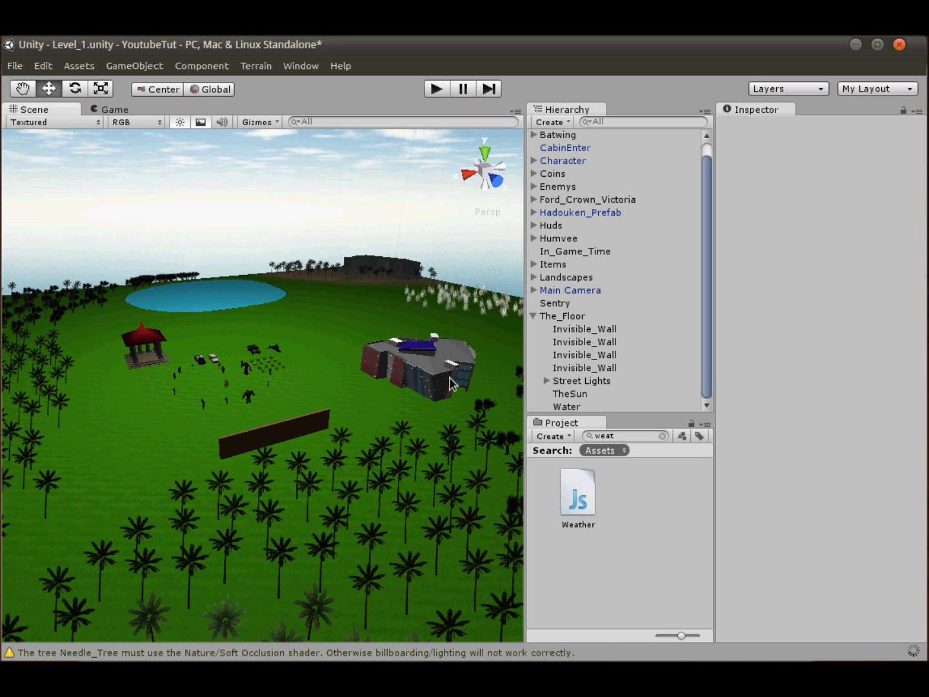
click(619, 436)
key(BackSpace)
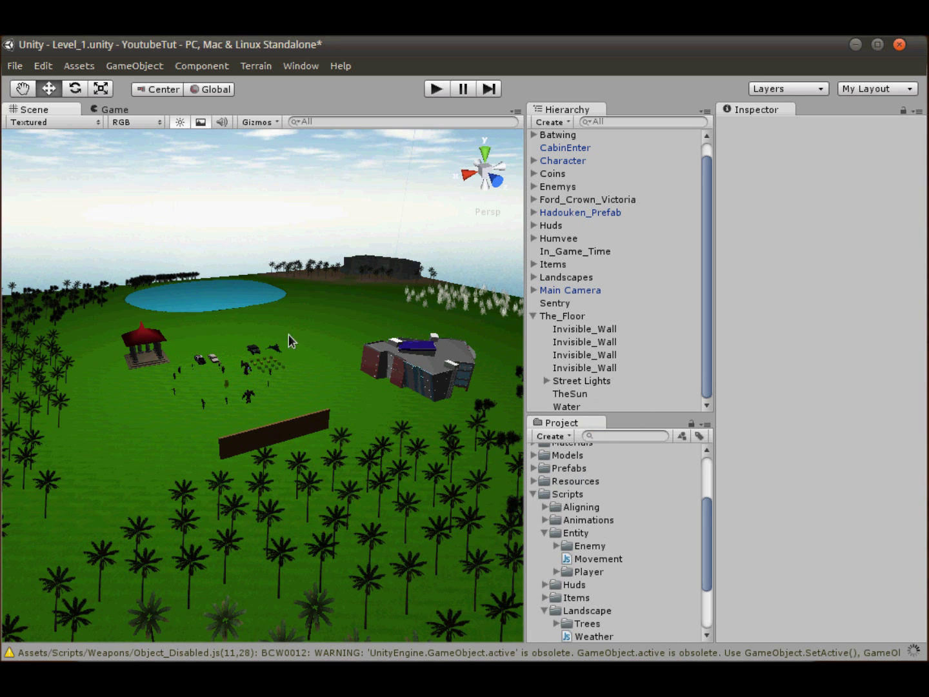
scroll(272, 322, up, 10)
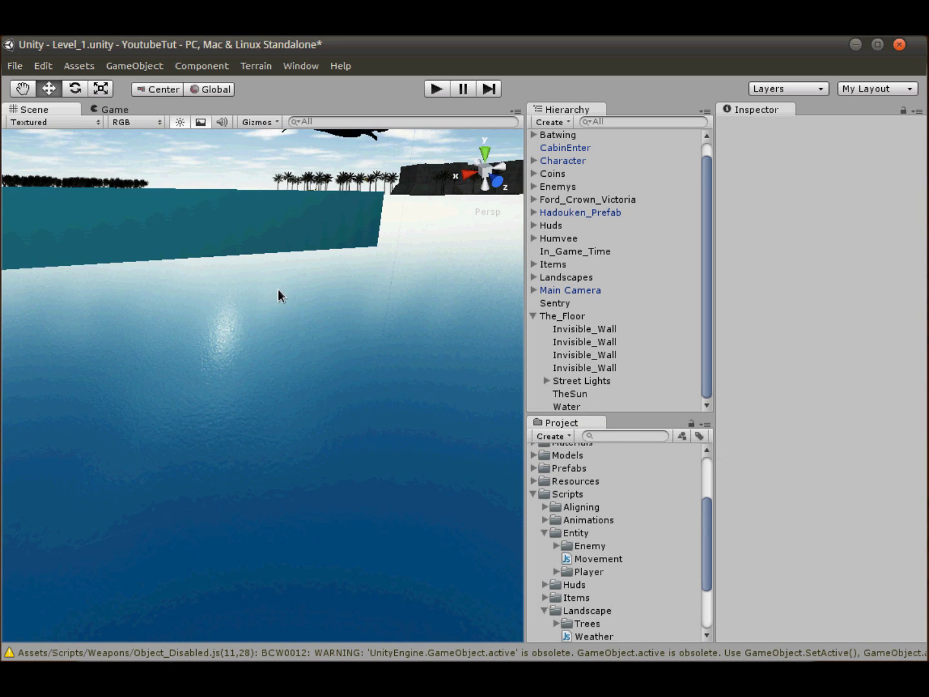
scroll(277, 287, down, 10)
scroll(245, 366, up, 4)
middle_drag(305, 393, 230, 429)
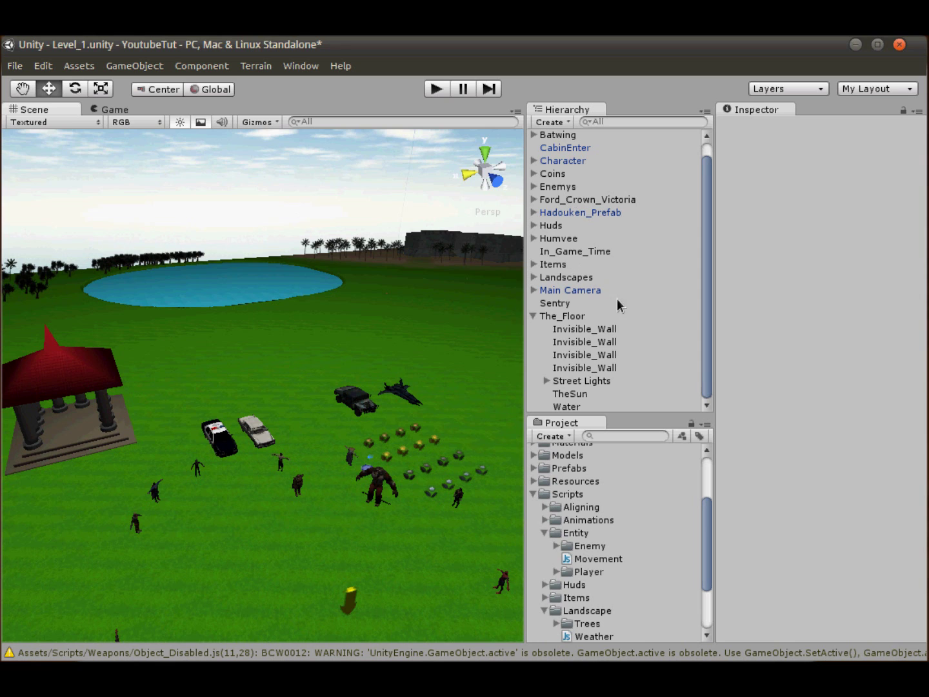
Step: Expand the Street Lights group and set the first street light's tag to Untagged
click(546, 380)
scroll(568, 336, down, 3)
click(576, 328)
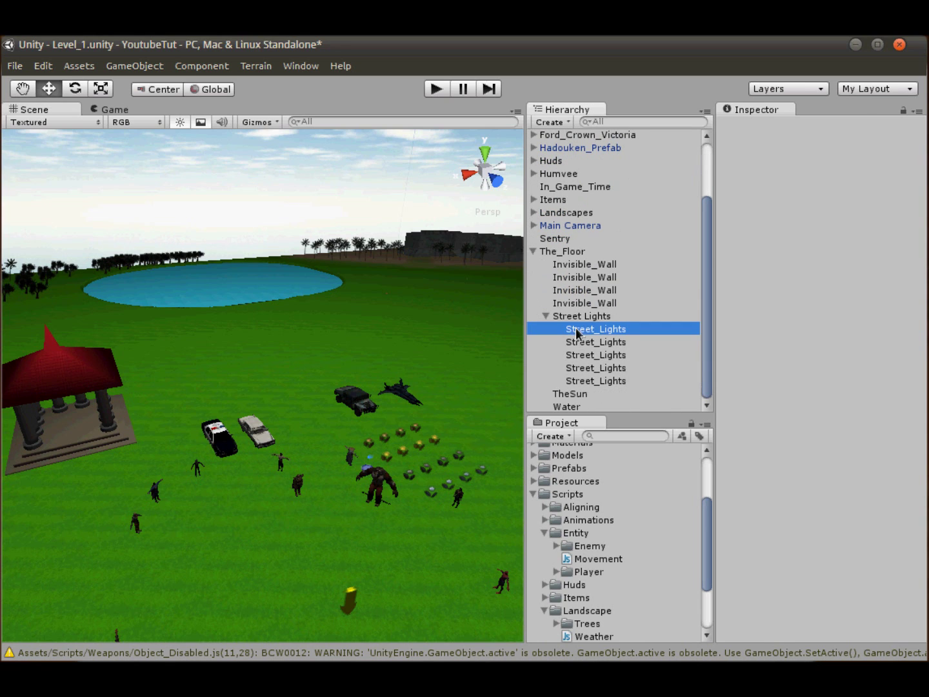
click(787, 140)
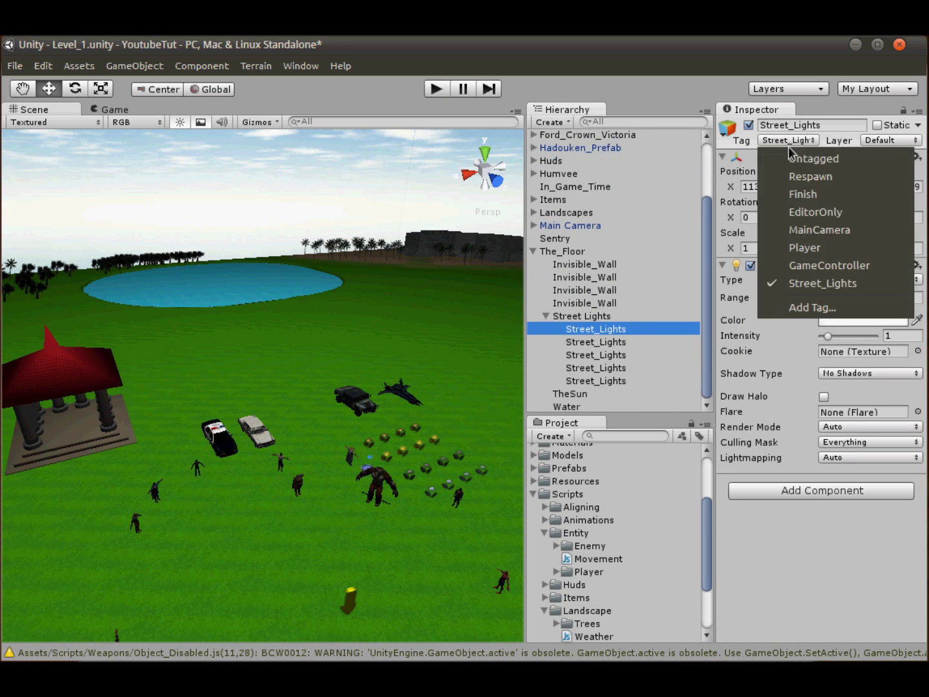
click(797, 157)
Step: In the Tag Manager, set the Tags list size to 1
click(786, 140)
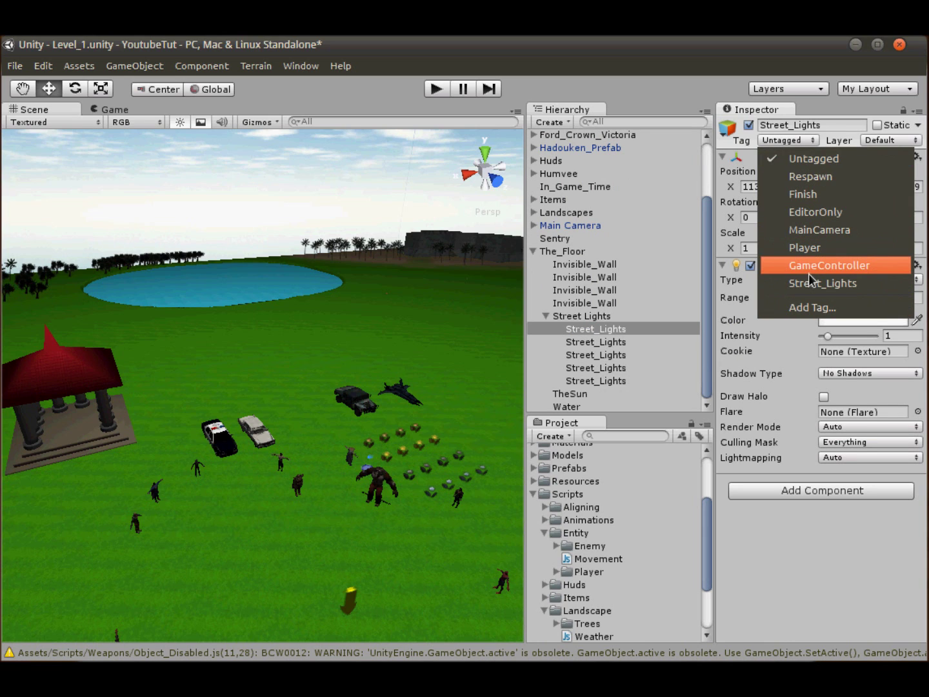
click(809, 306)
click(805, 173)
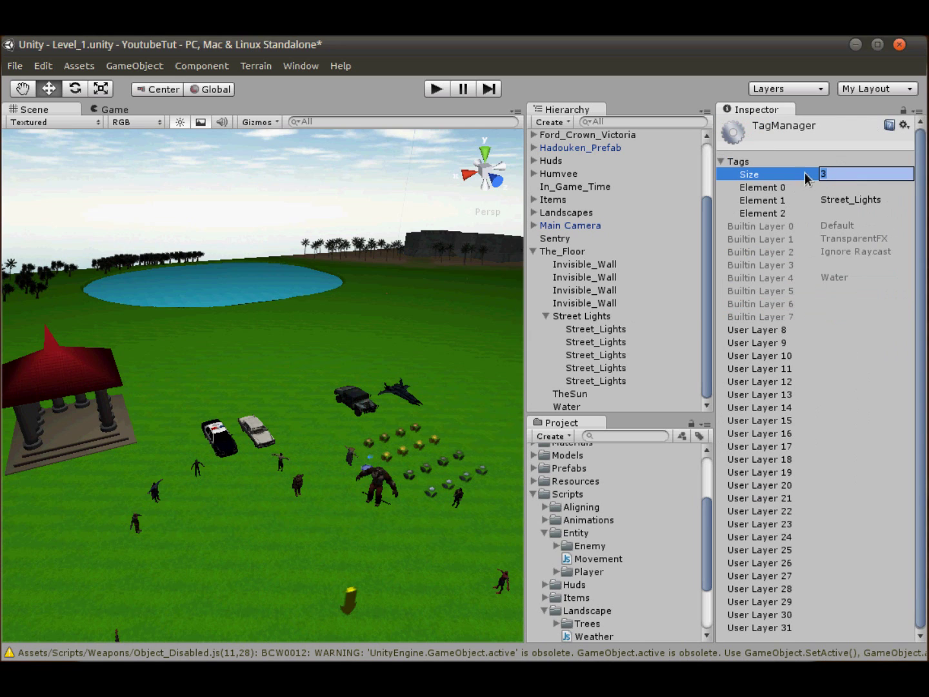
text(1)
key(Return)
Step: Name tag Element 0 'Street_Lights', then reselect the first street light
click(798, 187)
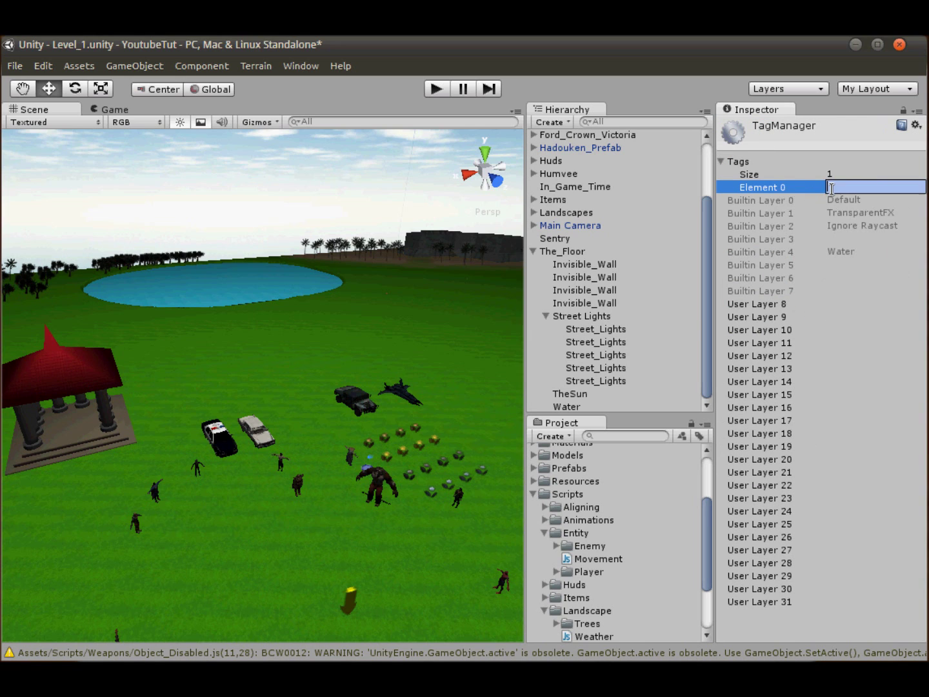
click(723, 161)
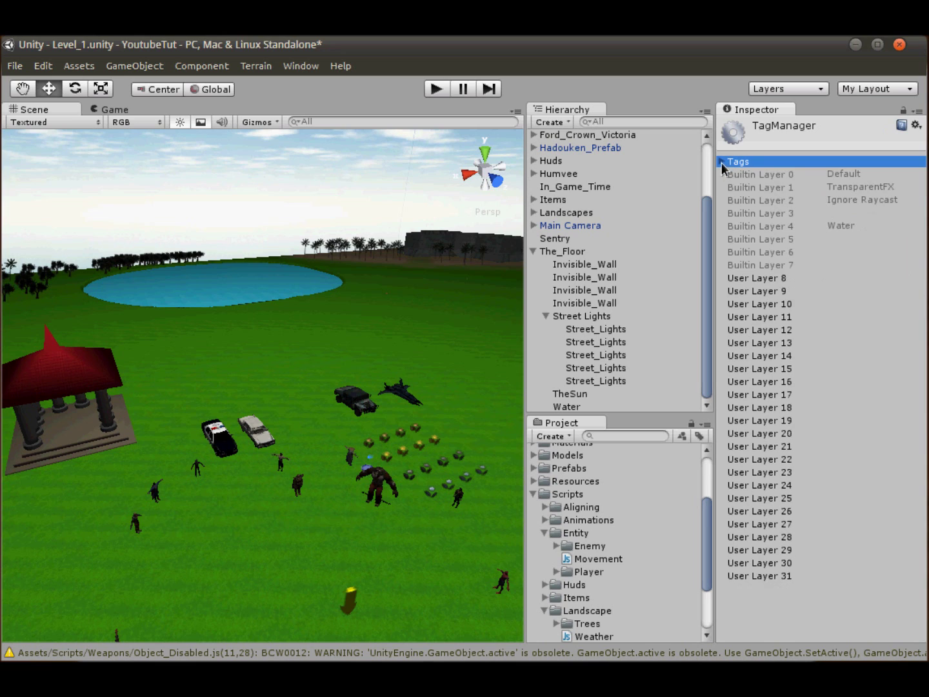
click(722, 163)
click(839, 187)
text(Street_Lights)
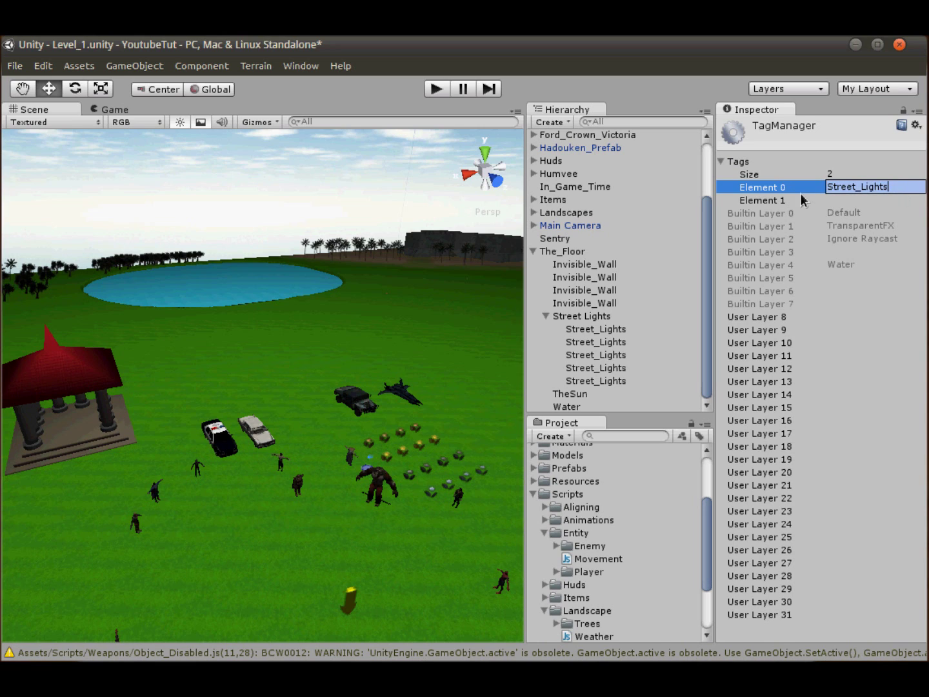
key(Return)
click(810, 185)
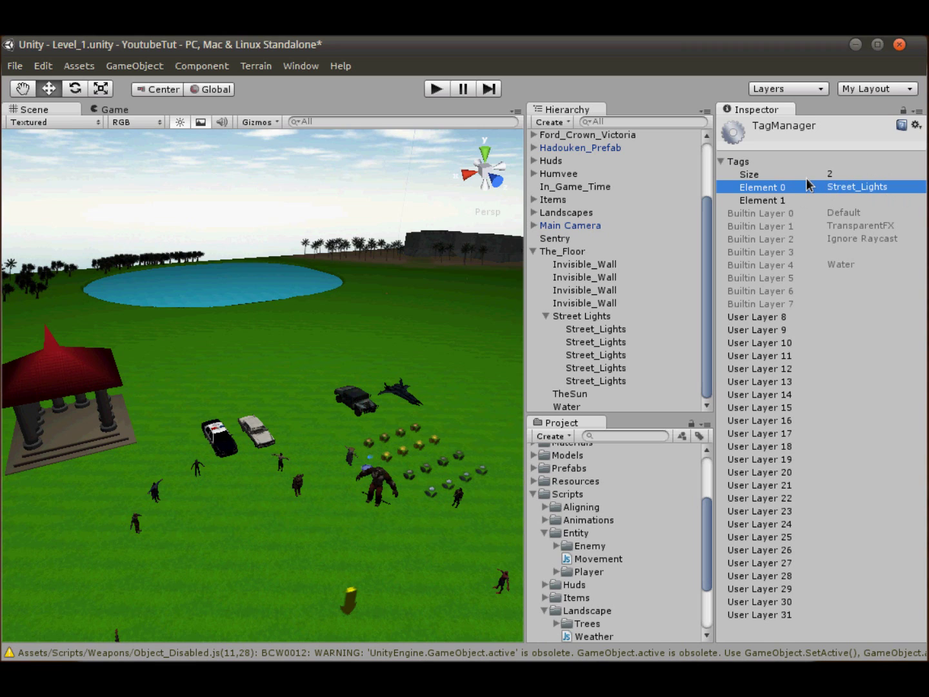
click(593, 328)
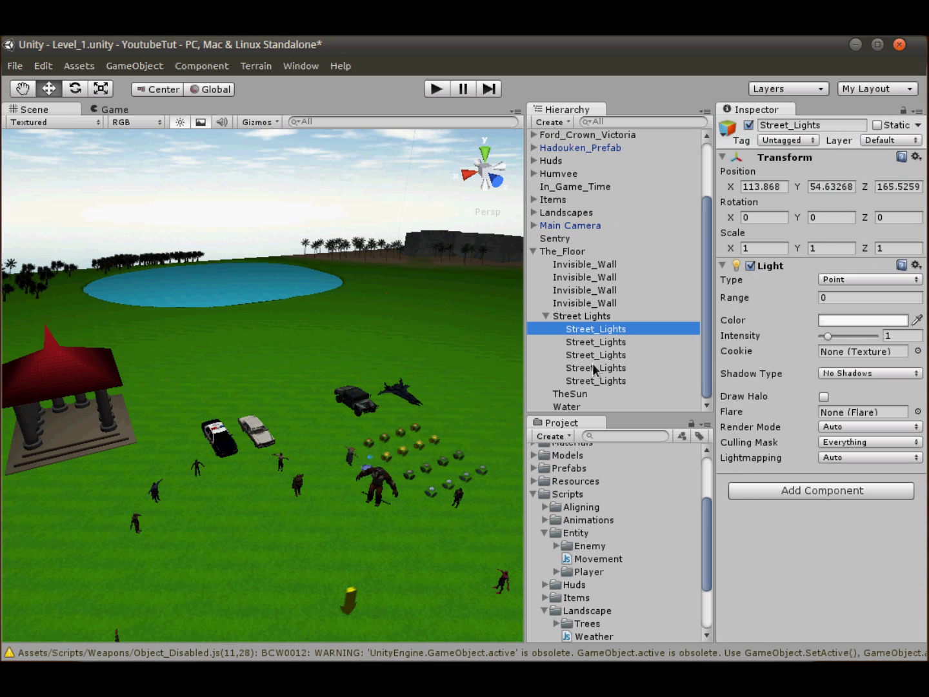
Step: Tag all five street lights Street_Lights and verify each light's tag
shift+click(598, 381)
click(787, 140)
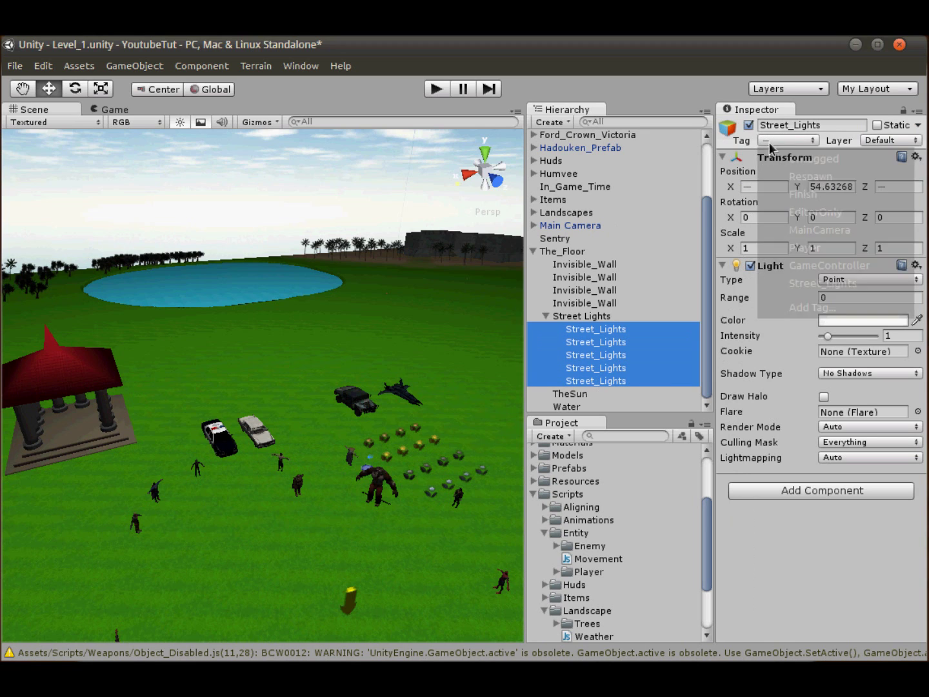
click(835, 284)
click(625, 289)
click(616, 330)
click(619, 344)
click(624, 369)
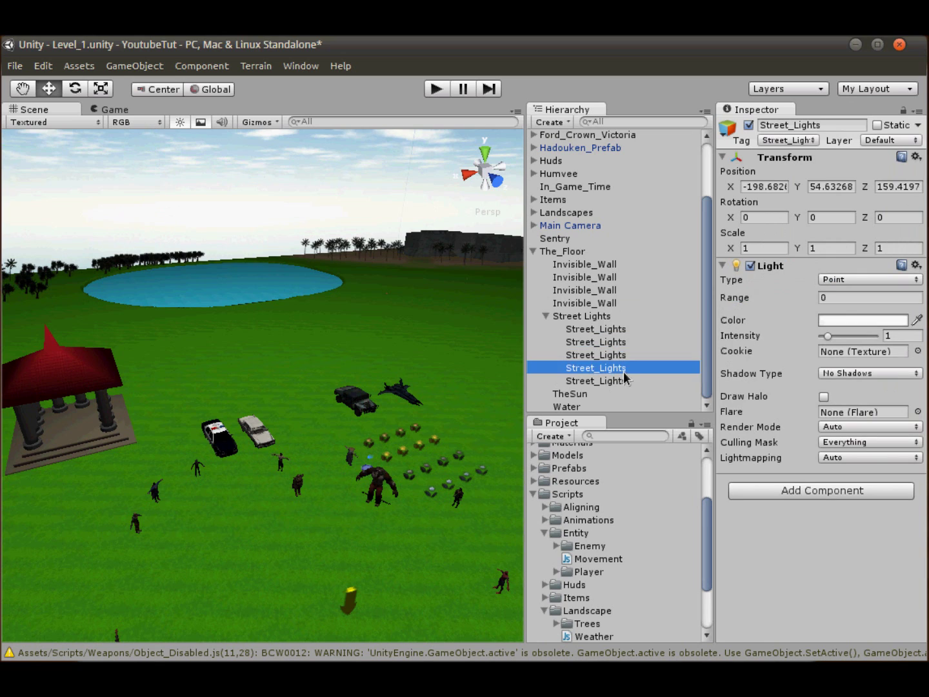
click(623, 379)
Step: Review TheSun's light settings and the first street light's available layers
click(593, 395)
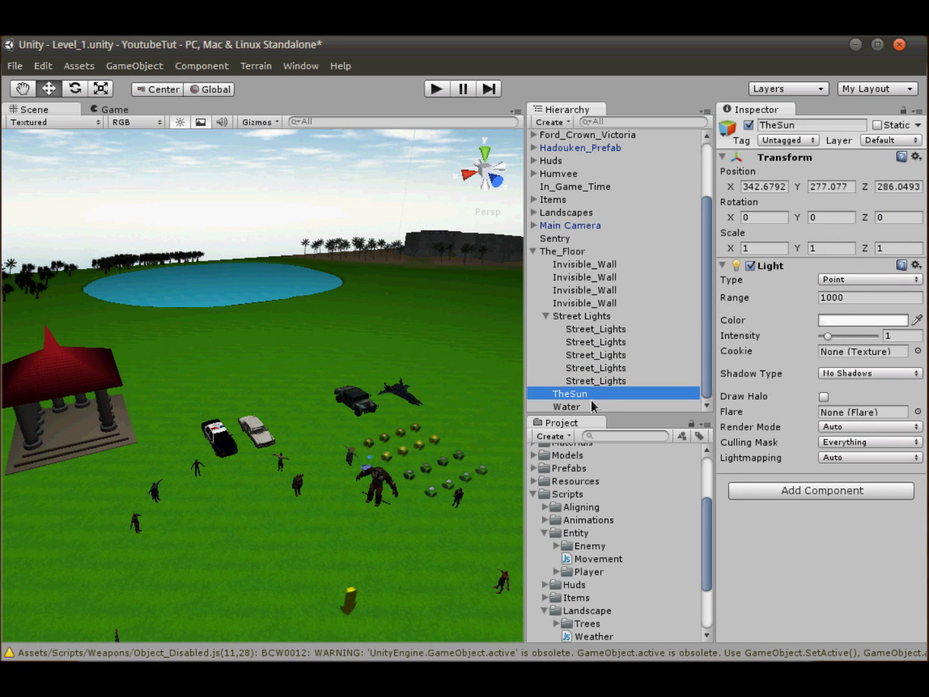
click(284, 196)
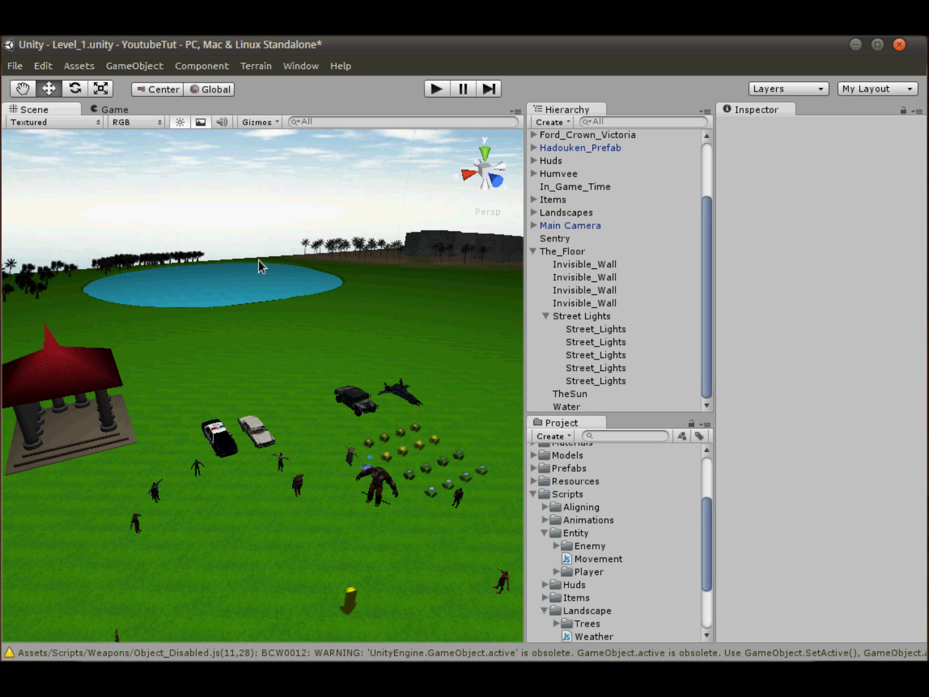
click(596, 329)
click(886, 141)
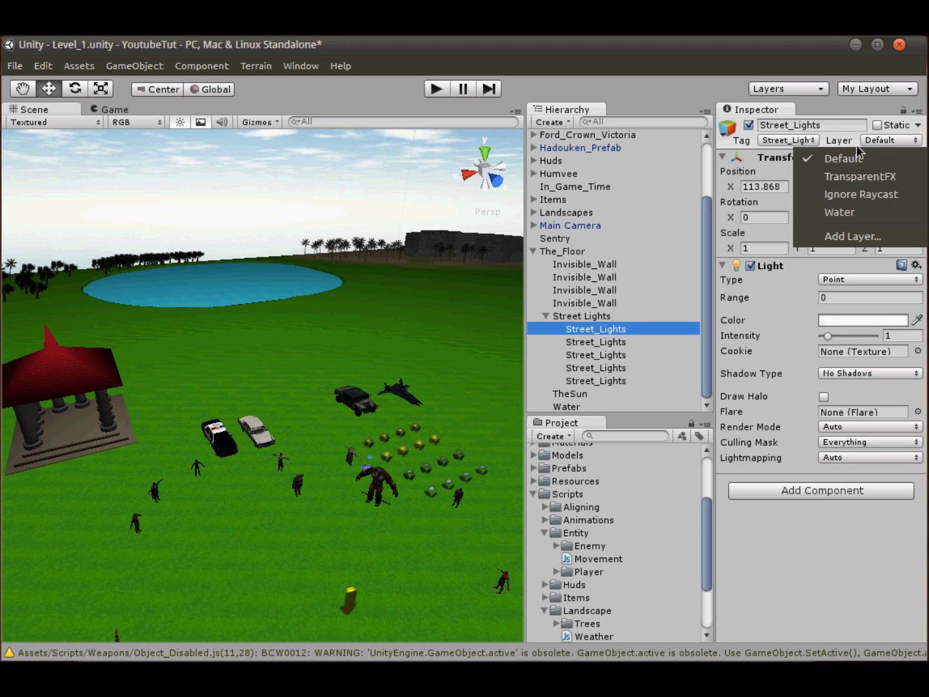
click(276, 172)
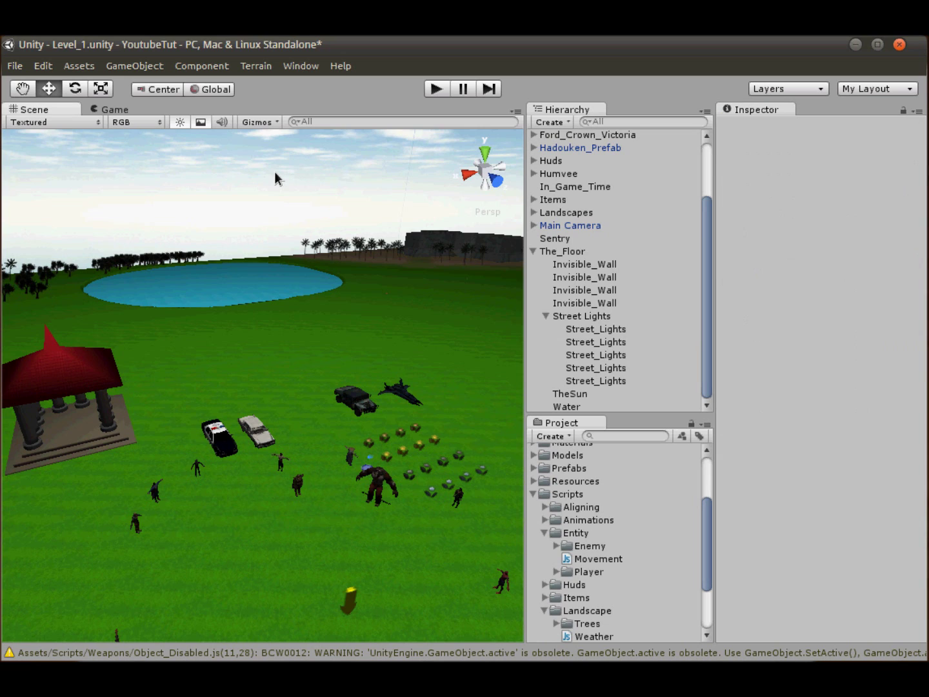